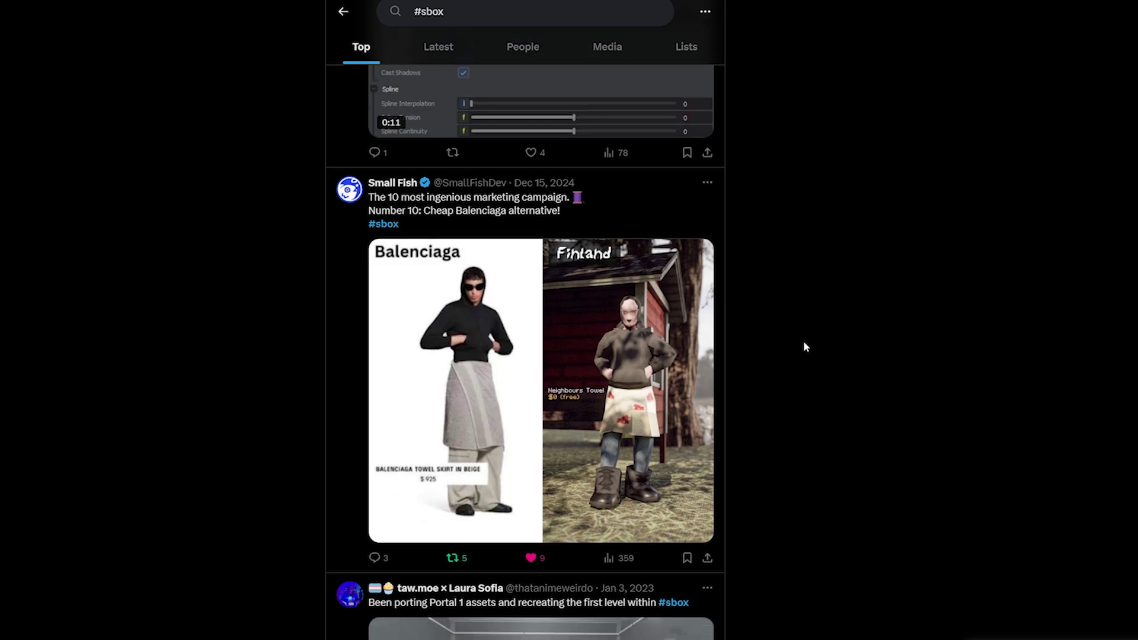
- Scroll through the #sbox results on X down to Kenney's holiday asset pack posts
{"action": "scroll", "coordinate": [804, 345], "scroll_direction": "down", "scroll_amount": 5}
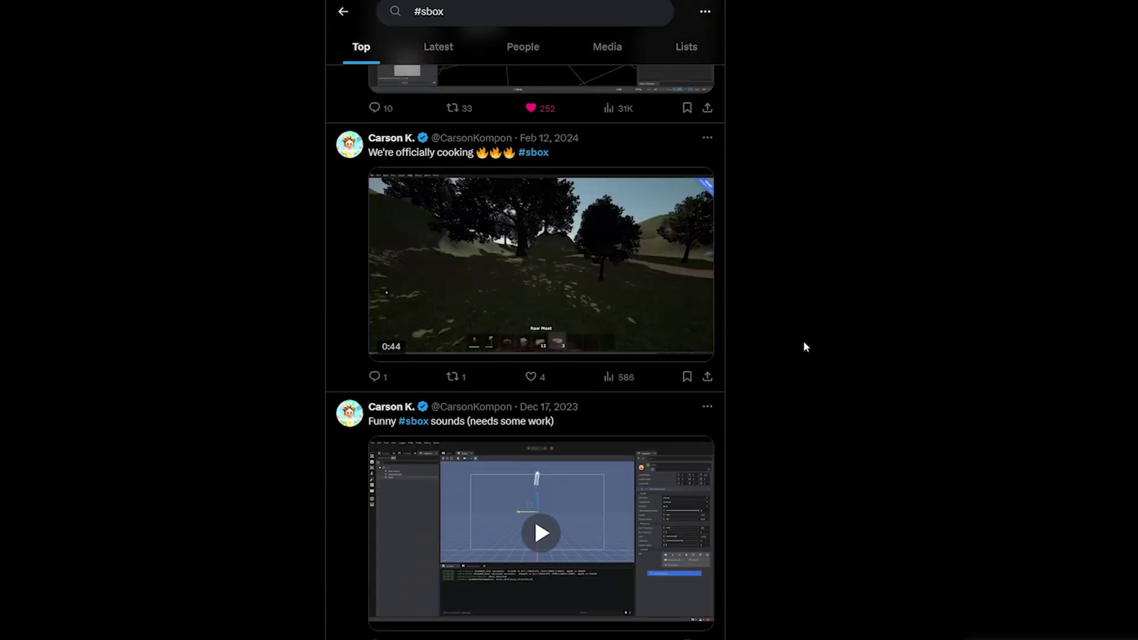
{"action": "scroll", "coordinate": [805, 346], "scroll_direction": "down", "scroll_amount": 5}
{"action": "scroll", "coordinate": [805, 346], "scroll_direction": "down", "scroll_amount": 5}
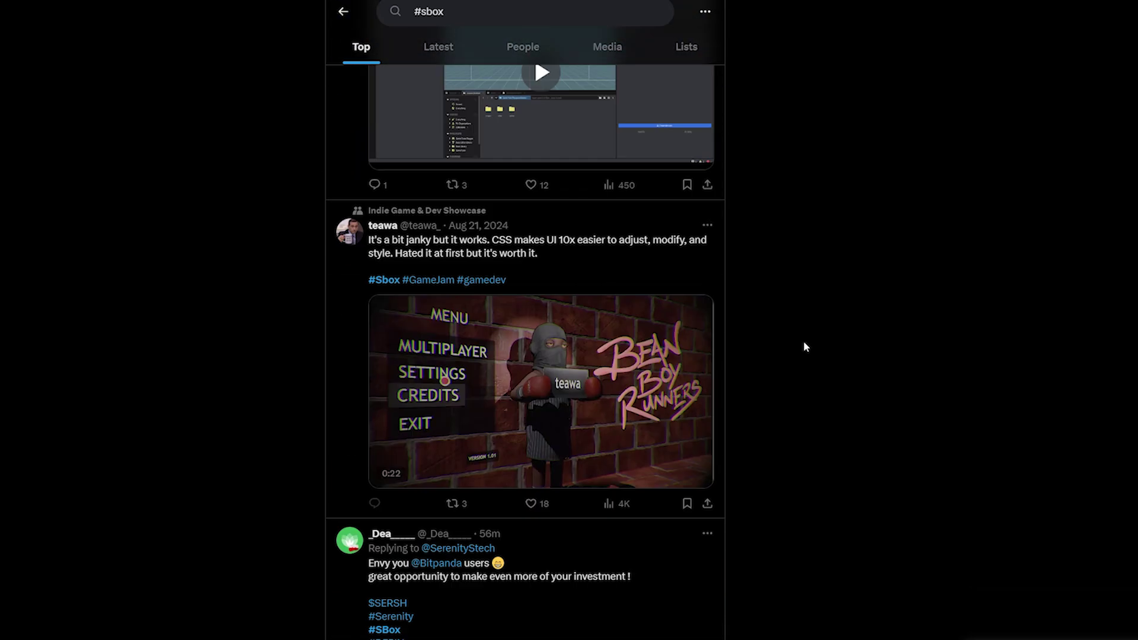
{"action": "scroll", "coordinate": [804, 347], "scroll_direction": "down", "scroll_amount": 10}
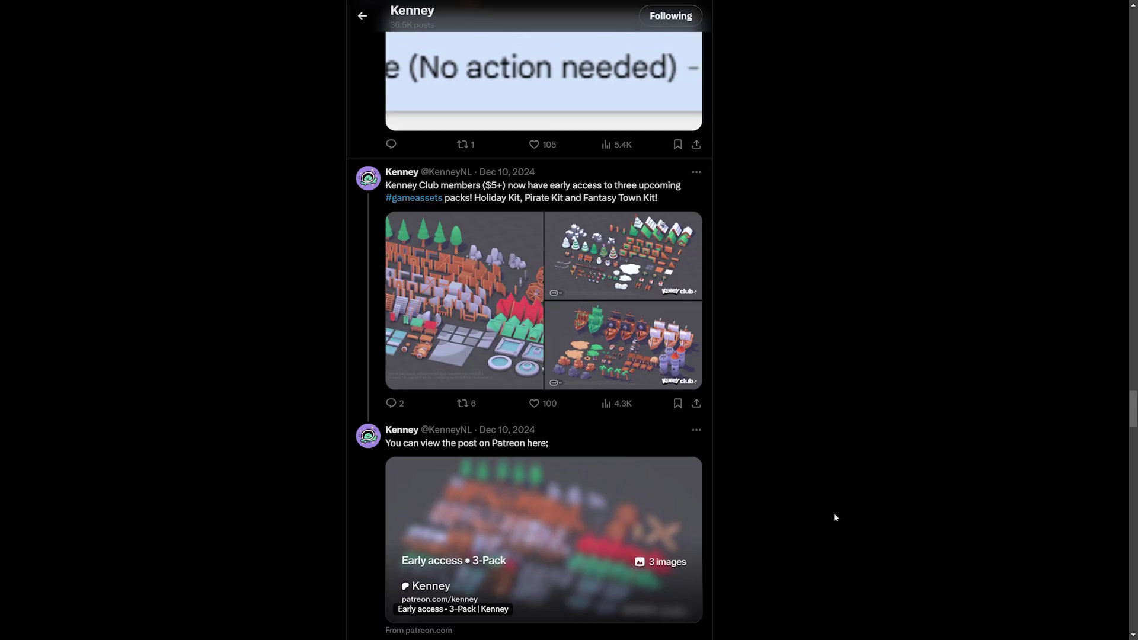
- Open the Holiday Kit preview image from Kenney's post and view it full size
{"action": "scroll", "coordinate": [833, 512], "scroll_direction": "up", "scroll_amount": 12}
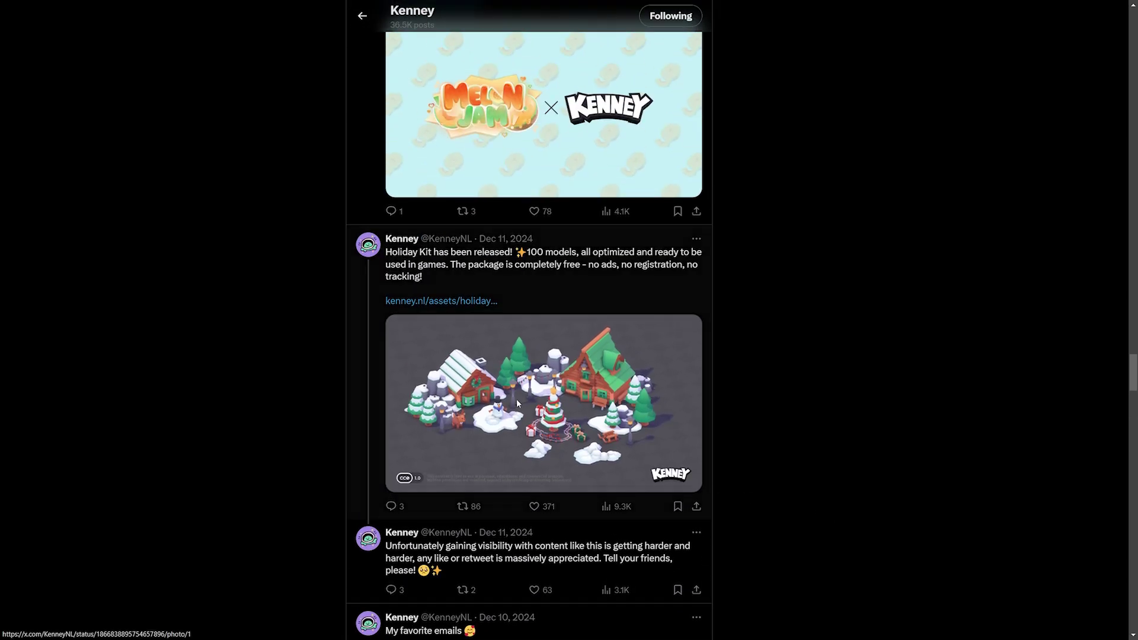
{"action": "left_click", "coordinate": [517, 404]}
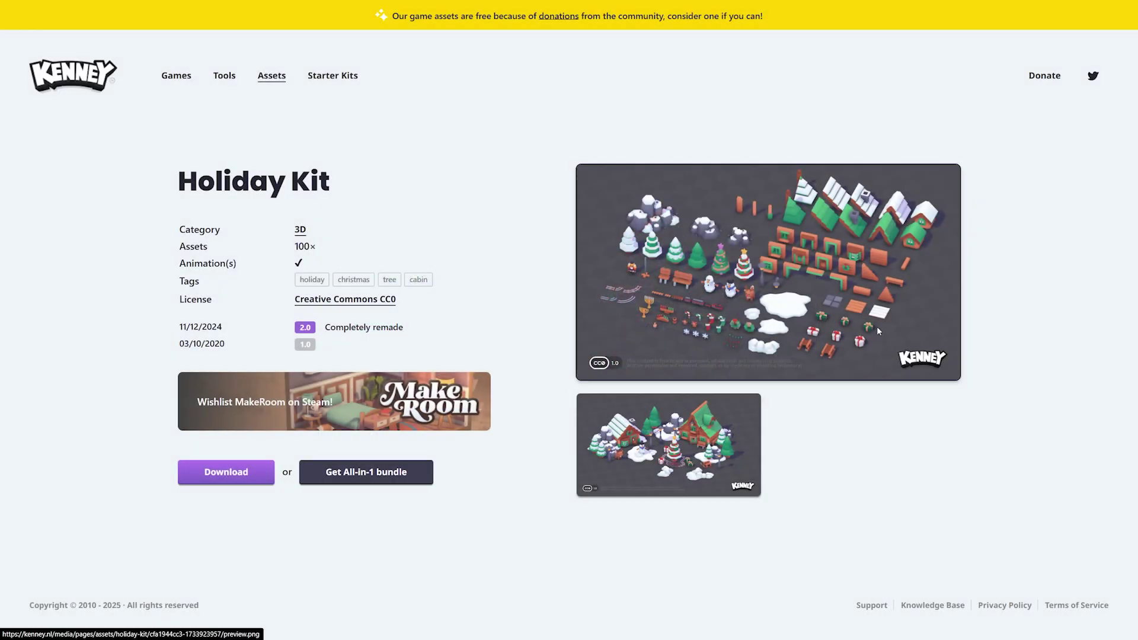
{"action": "left_click", "coordinate": [877, 328]}
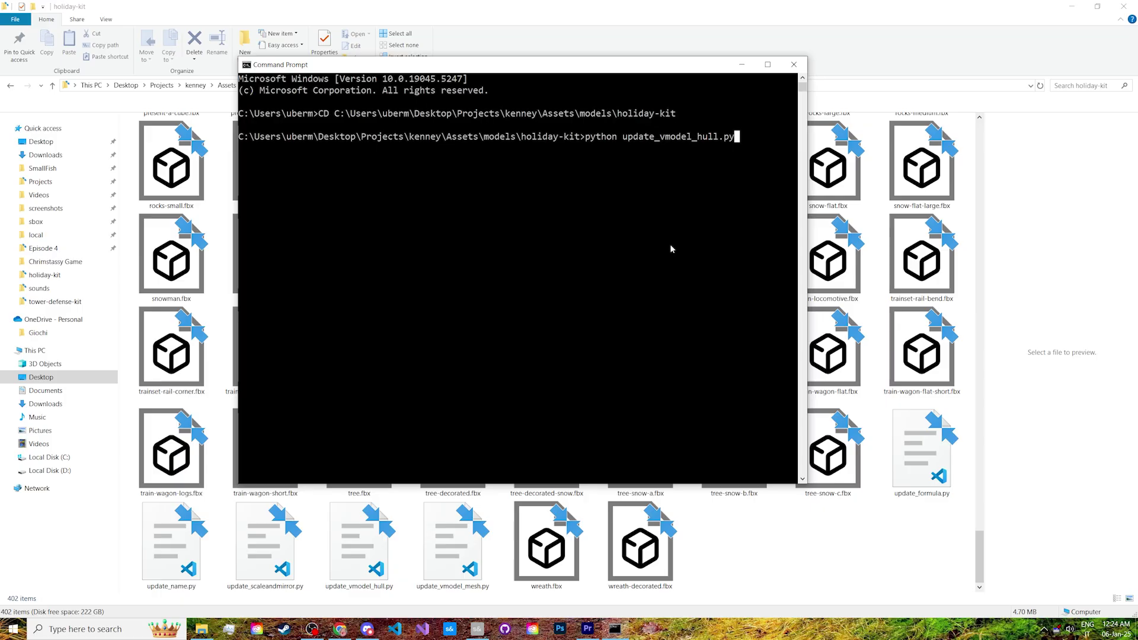
- Run update_vmodel_hull.py to add physics hulls to every holiday-kit model
{"action": "key", "text": "Return"}
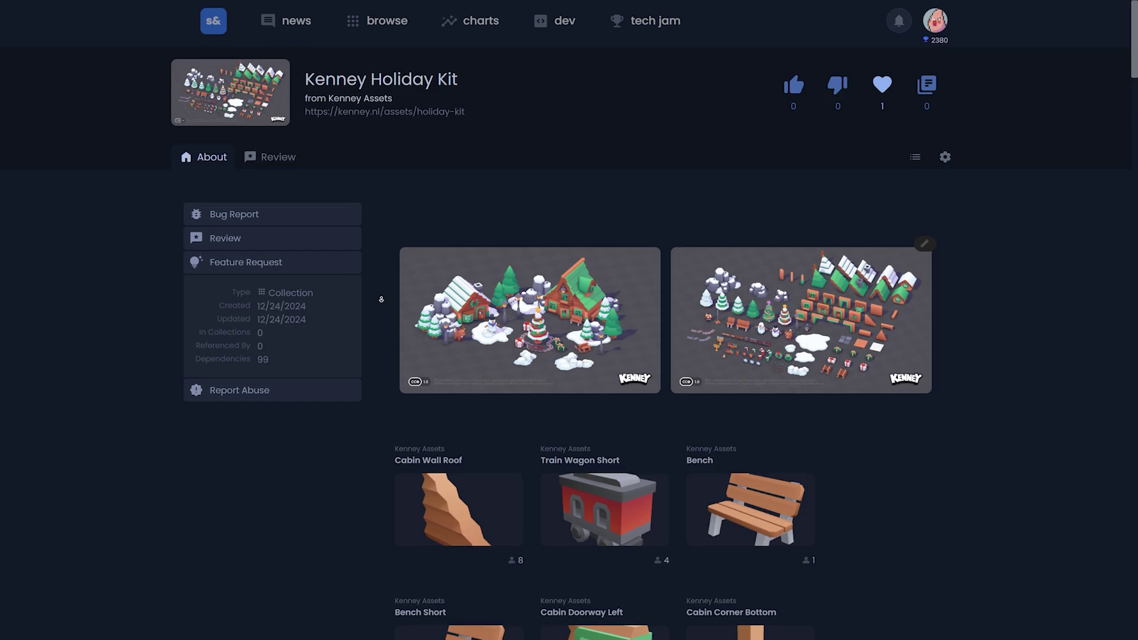
{"action": "scroll", "coordinate": [381, 299], "scroll_direction": "down", "scroll_amount": 20}
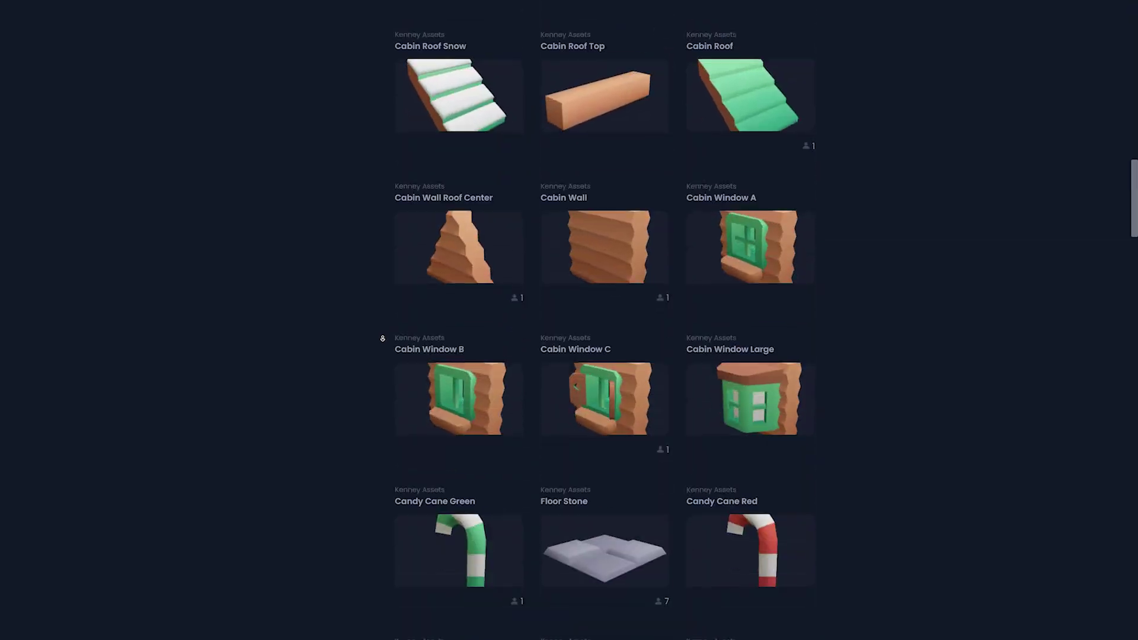
{"action": "scroll", "coordinate": [383, 338], "scroll_direction": "down", "scroll_amount": 20}
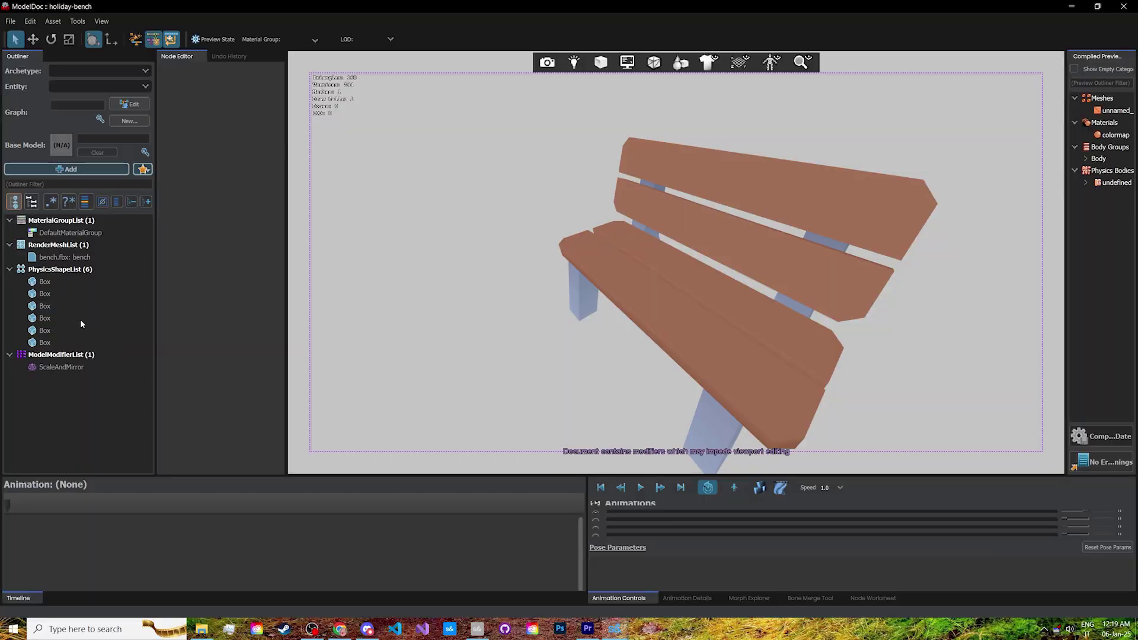
- Inspect the bench's four physics boxes and the sled's physics shape in ModelDoc
{"action": "left_click", "coordinate": [60, 283]}
{"action": "left_click", "coordinate": [59, 293]}
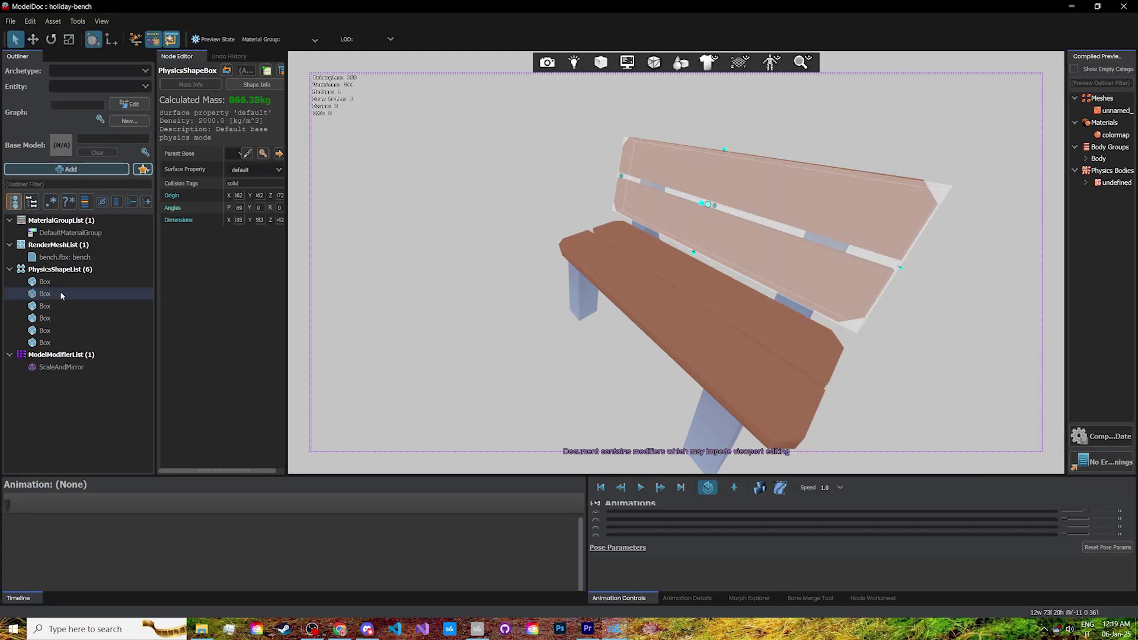
{"action": "left_click", "coordinate": [58, 306]}
{"action": "left_click", "coordinate": [56, 319]}
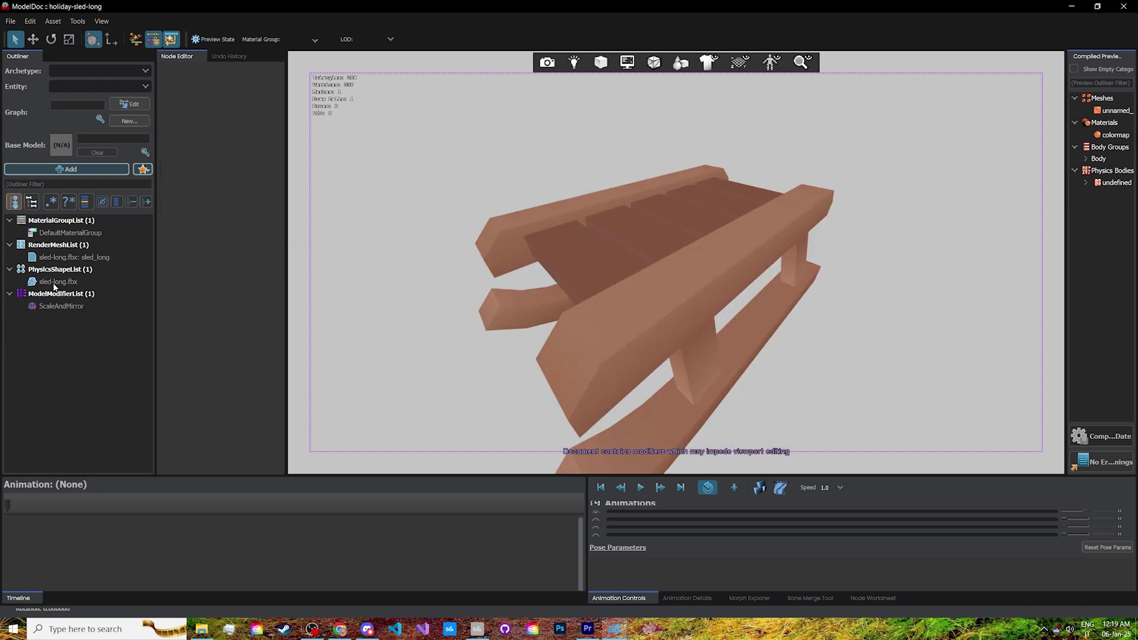
{"action": "left_click", "coordinate": [55, 282]}
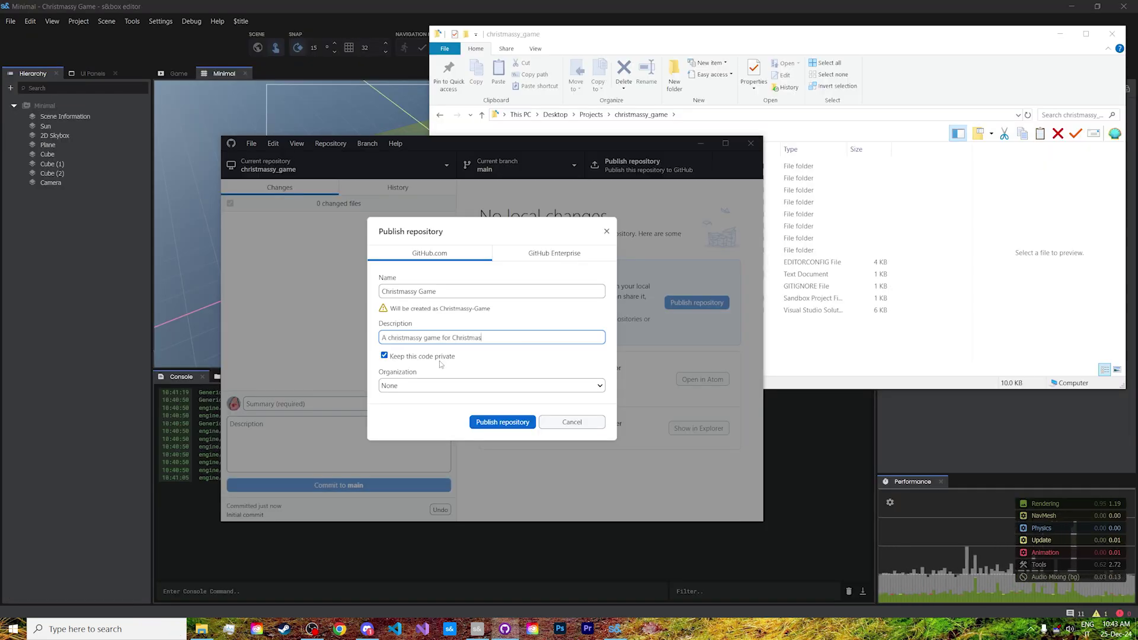
- Publish the private Christmassy Game repository described as 'A christmassy game for Christmas'
{"action": "left_click", "coordinate": [477, 422]}
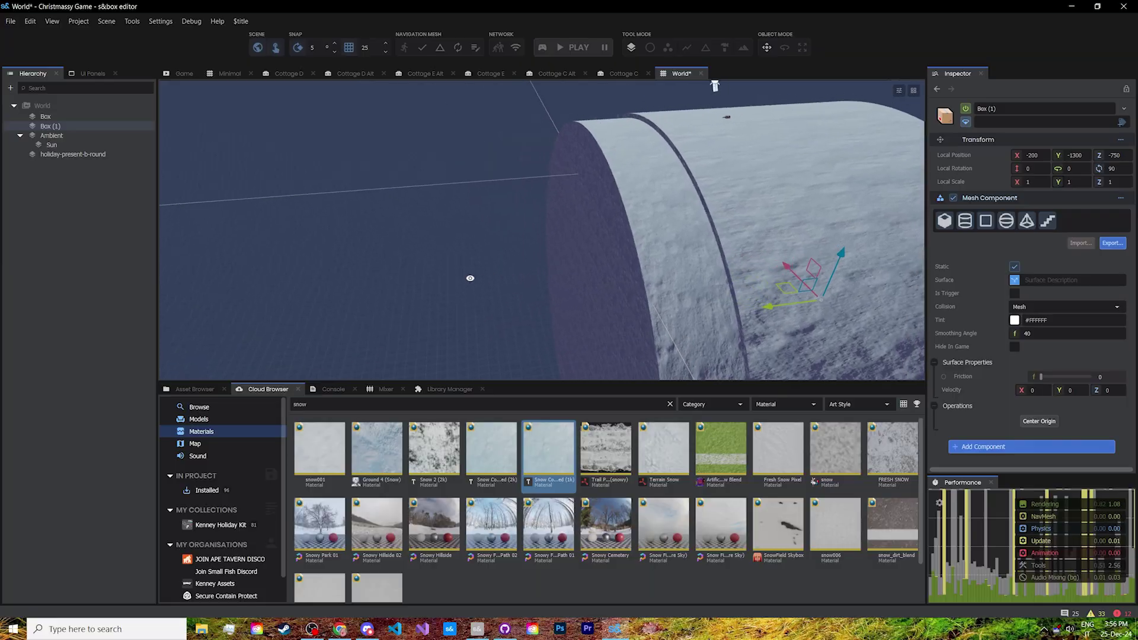
- Duplicate the snow box beside the original and select the left snow box
{"action": "right_click_drag", "start_coordinate": [470, 275], "coordinate": [398, 284]}
{"action": "left_click_drag", "start_coordinate": [573, 292], "coordinate": [390, 273], "text": "shift"}
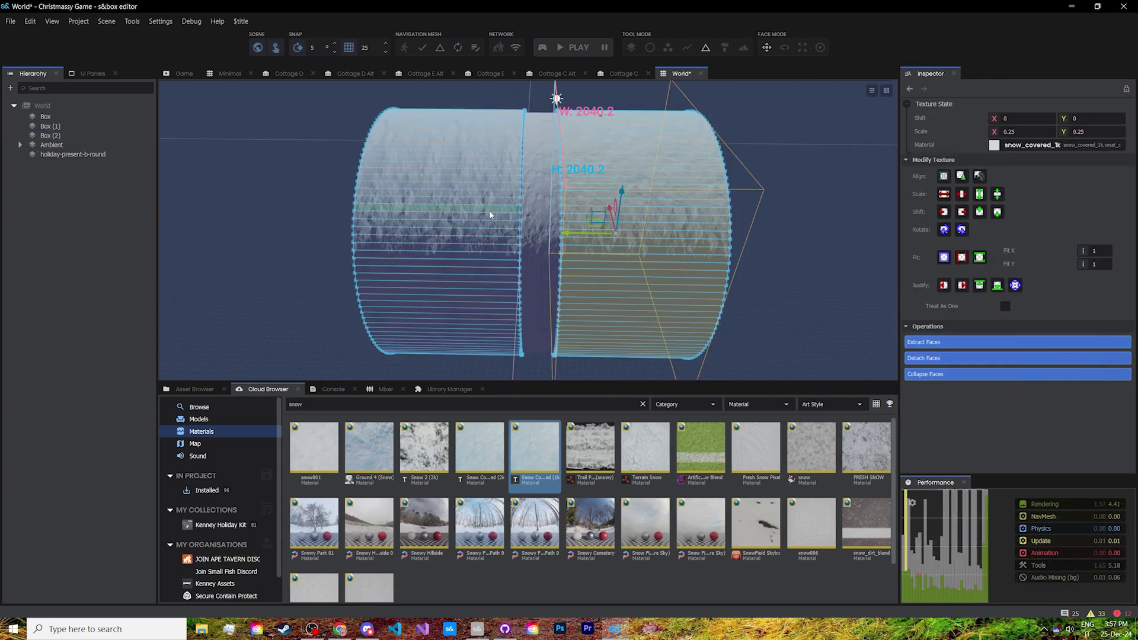
{"action": "left_click", "coordinate": [489, 210]}
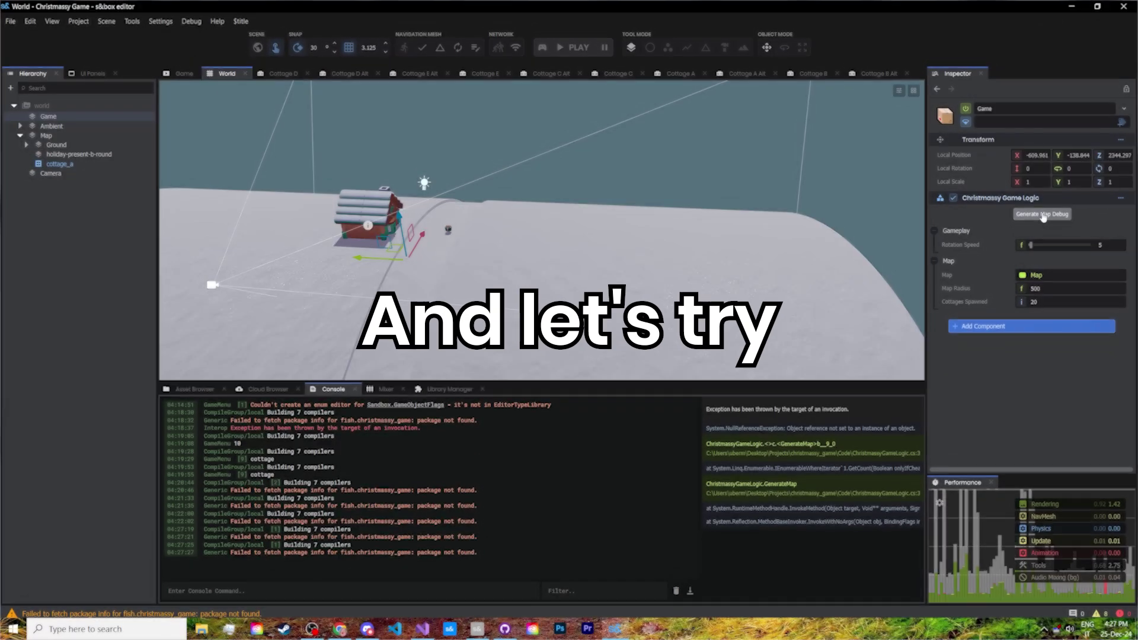
- Generate the debug cottage map, then set cottage rotation to Map.WorldRotation + Rotation.From
{"action": "left_click", "coordinate": [1043, 215]}
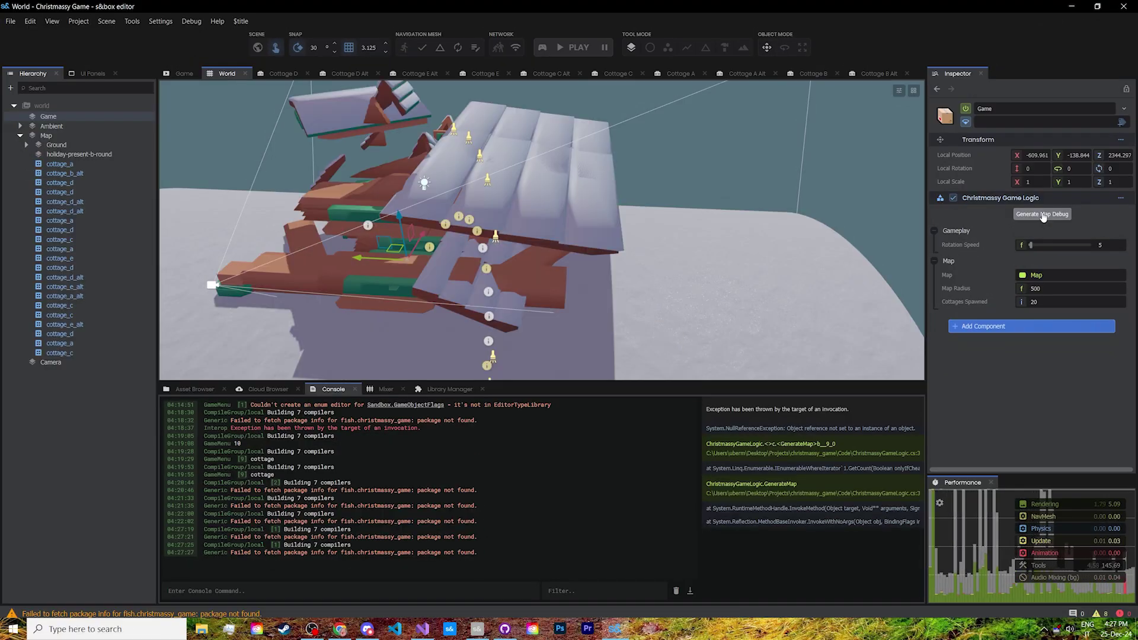
{"action": "right_click_drag", "start_coordinate": [600, 236], "coordinate": [554, 230]}
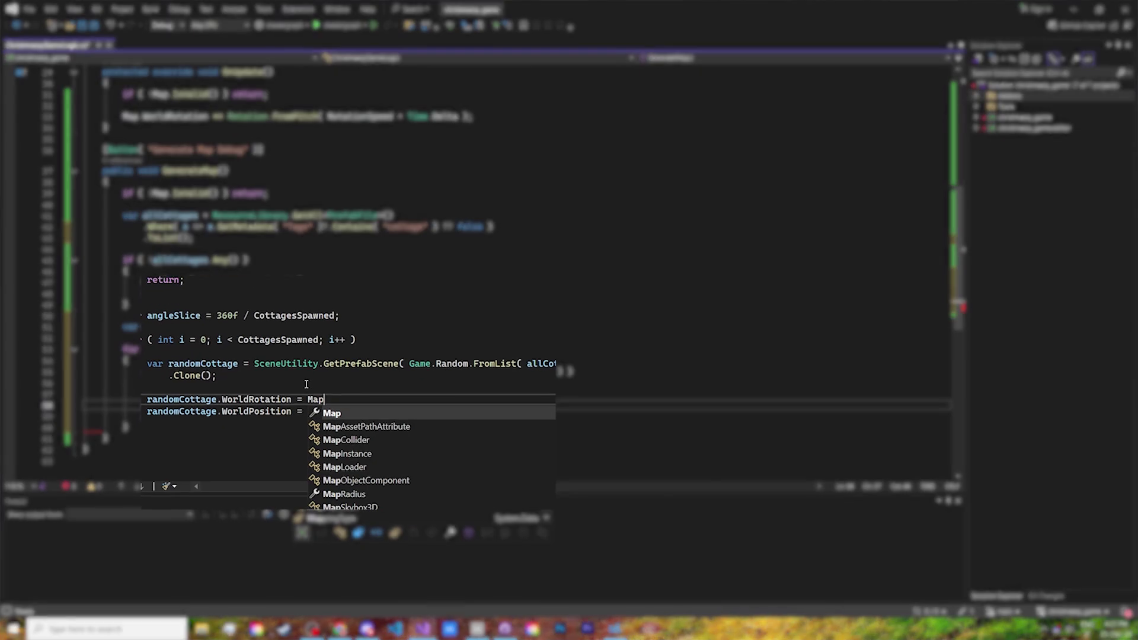
{"action": "type", "text": ".W"}
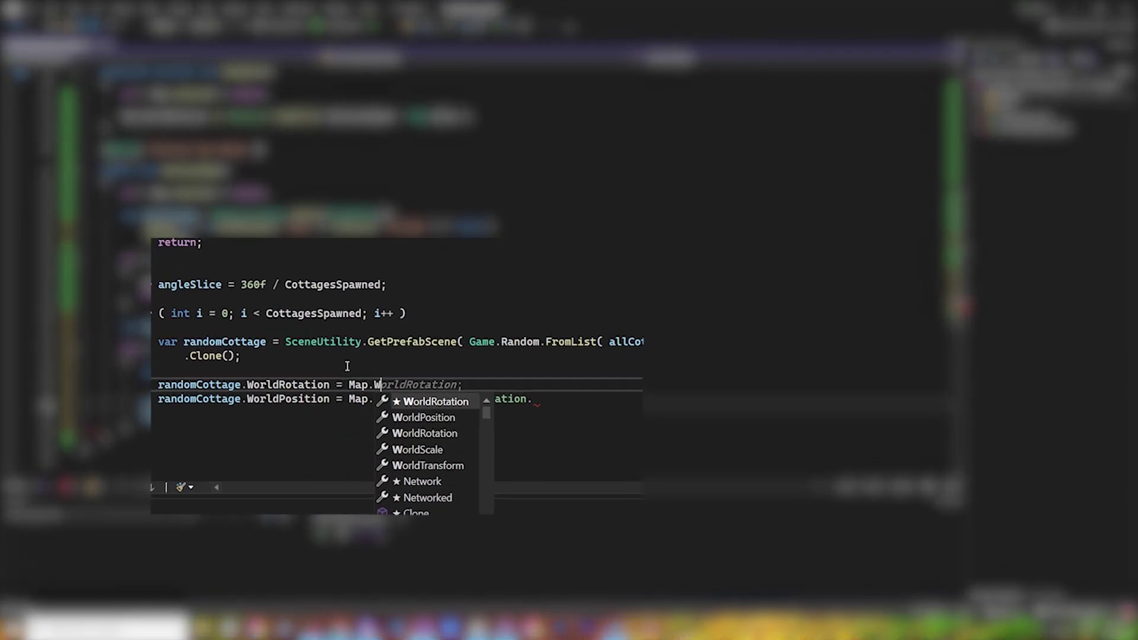
{"action": "key", "text": "Tab"}
{"action": "type", "text": "+ Rot"}
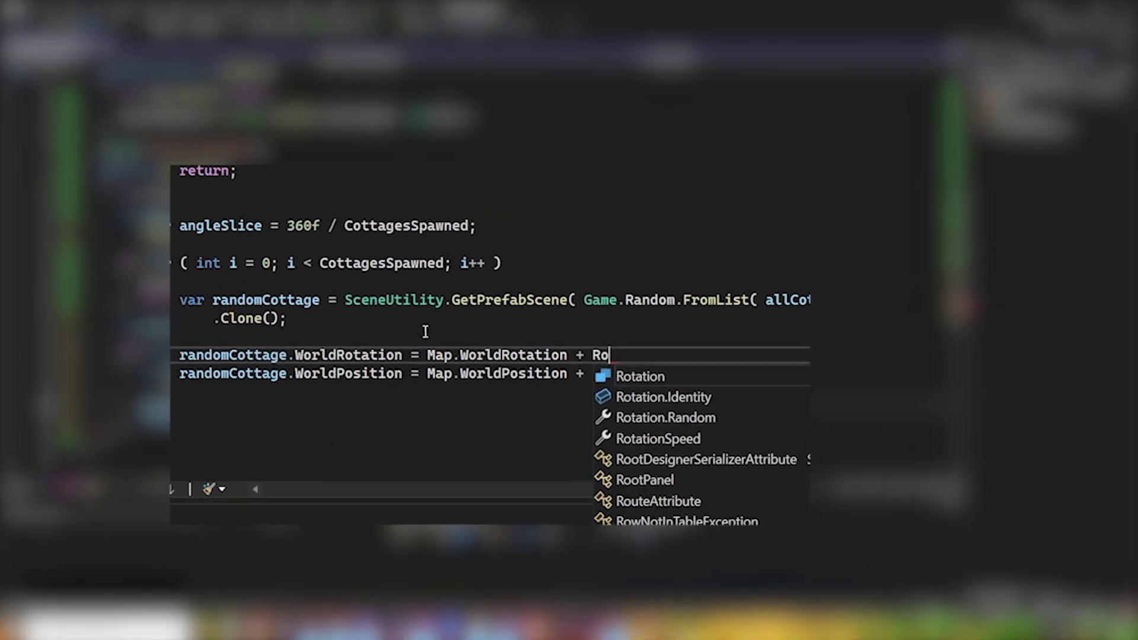
{"action": "key", "text": "Tab"}
{"action": "type", "text": ".From"}
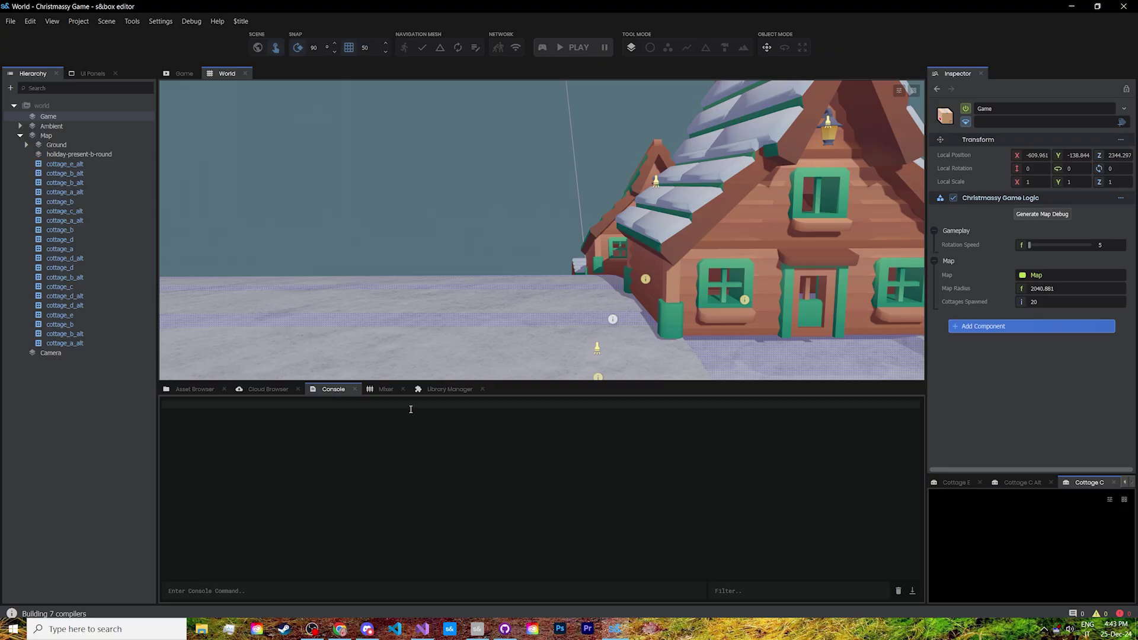
- Play the game, set the map's Rotation Speed to 0, and turn the scene toward the camera
{"action": "left_click", "coordinate": [568, 48]}
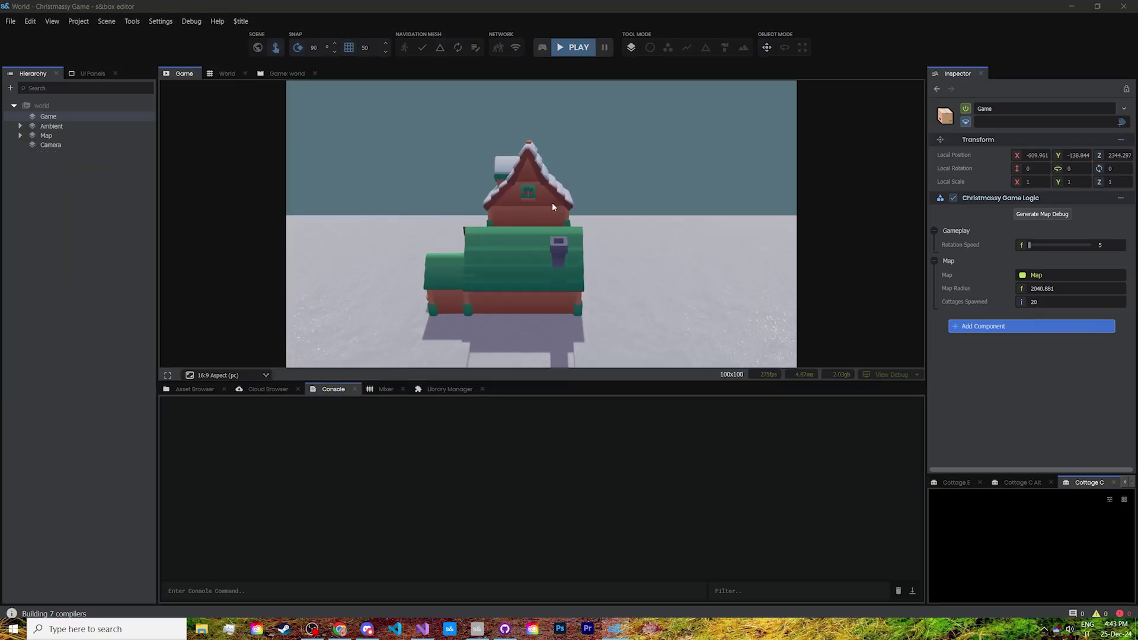
{"action": "left_click_drag", "start_coordinate": [1039, 247], "coordinate": [1025, 246]}
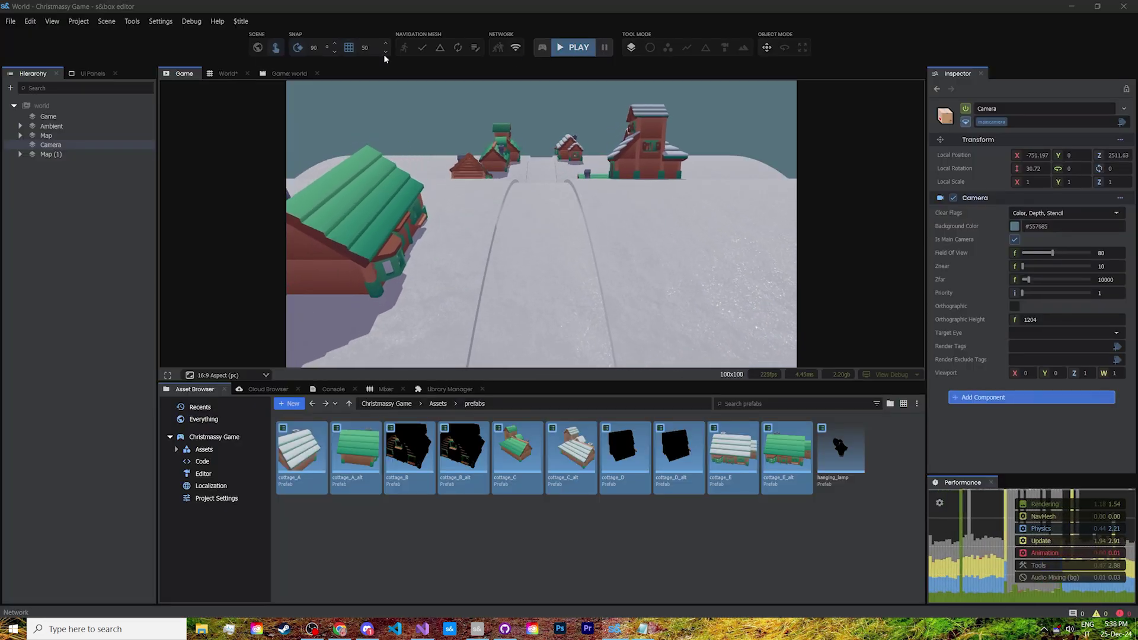
{"action": "left_click", "coordinate": [283, 73]}
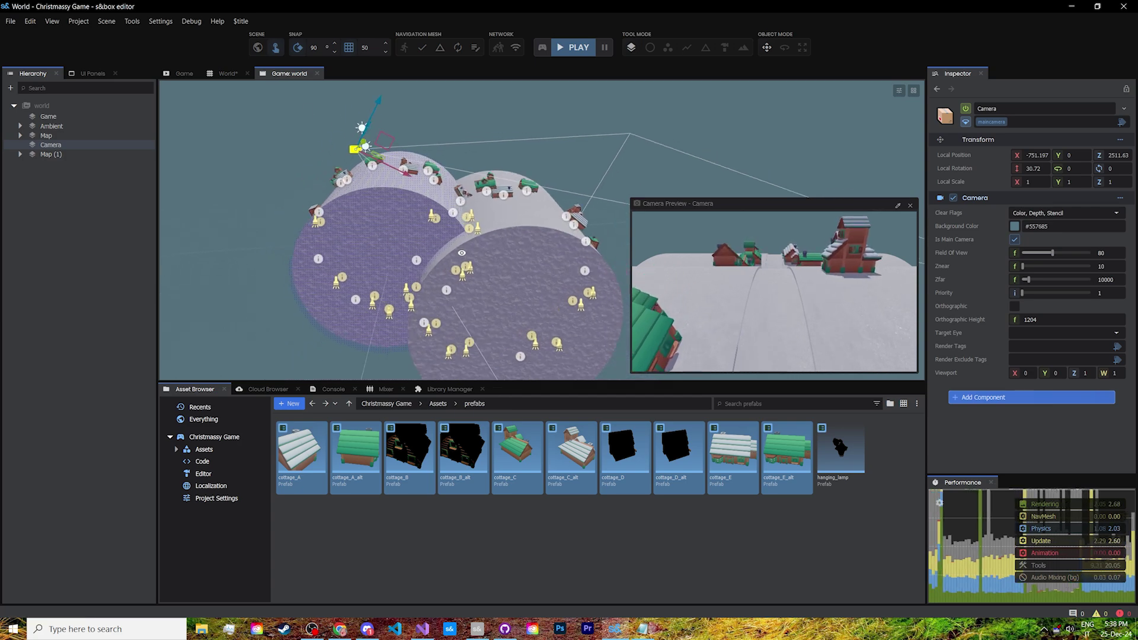
{"action": "right_click_drag", "start_coordinate": [453, 244], "coordinate": [456, 212]}
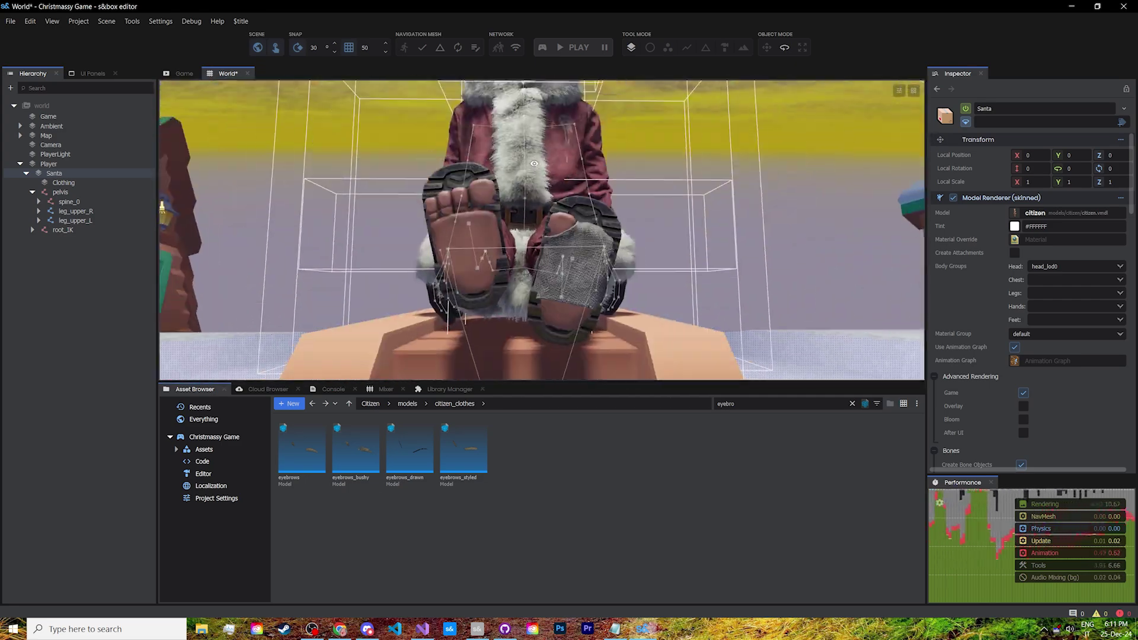
- Capture a screenshot region showing Santa's feet on the sled
{"action": "key", "text": "super+shift+s"}
{"action": "left_click_drag", "start_coordinate": [350, 119], "coordinate": [706, 393]}
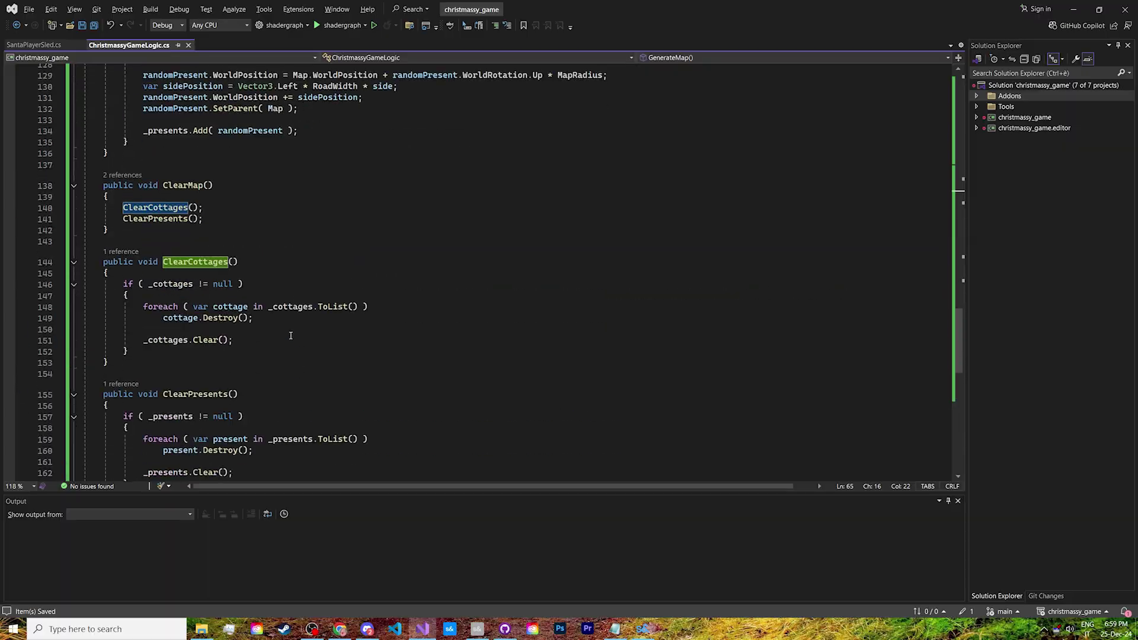
{"action": "scroll", "coordinate": [290, 336], "scroll_direction": "up", "scroll_amount": 20}
- Make the presents loop use PresentsSpawned, then choose a new model for the gift prefab's present
{"action": "scroll", "coordinate": [391, 306], "scroll_direction": "down", "scroll_amount": 13}
{"action": "double_click", "coordinate": [280, 297]}
{"action": "double_click", "coordinate": [265, 320]}
{"action": "type", "text": "PresentsSpawned"}
{"action": "scroll", "coordinate": [332, 391], "scroll_direction": "down", "scroll_amount": 2}
{"action": "left_click", "coordinate": [331, 377]}
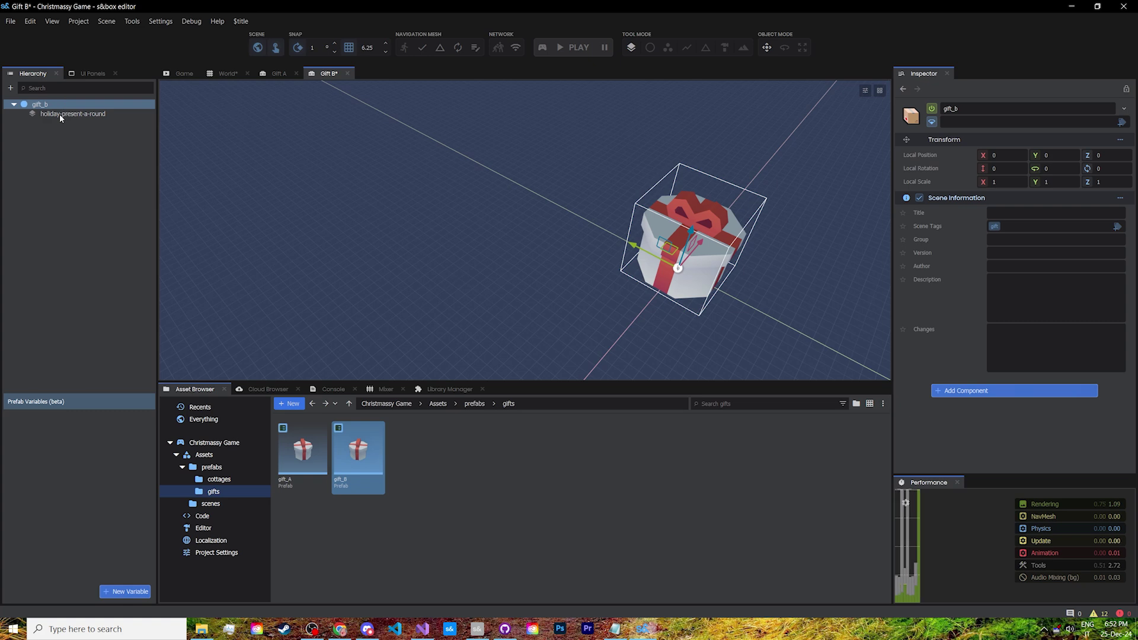
{"action": "double_click", "coordinate": [59, 114]}
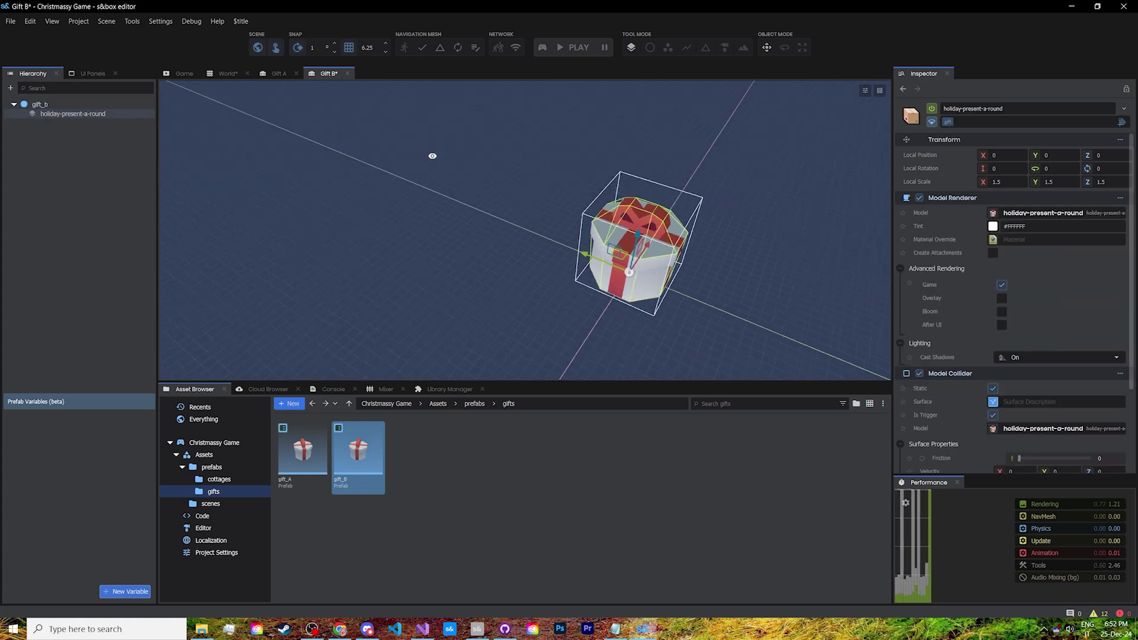
{"action": "left_click", "coordinate": [1021, 214]}
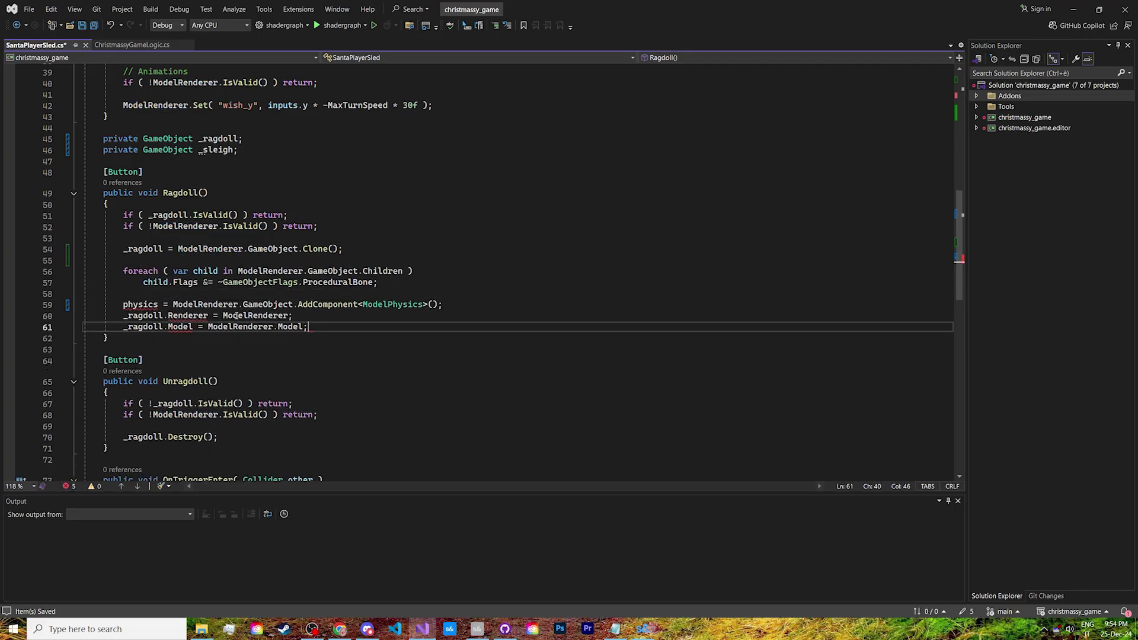
- Add a line to the Ragdoll method and run the game to test the ragdoll
{"action": "key", "text": "Return"}
{"action": "key", "text": "Return"}
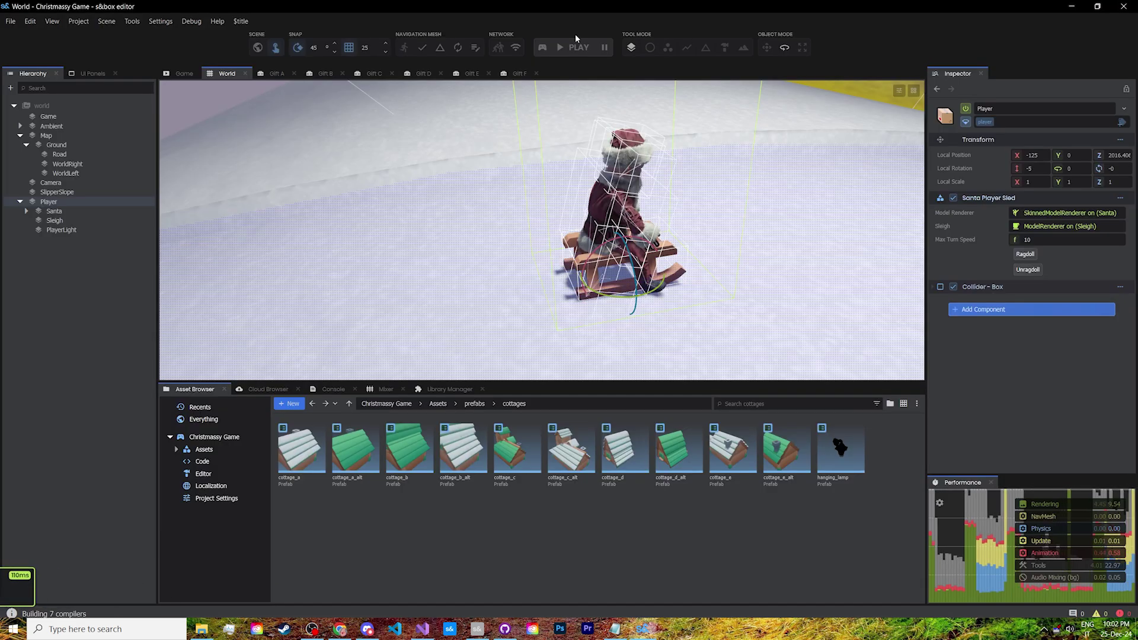
{"action": "left_click", "coordinate": [576, 47]}
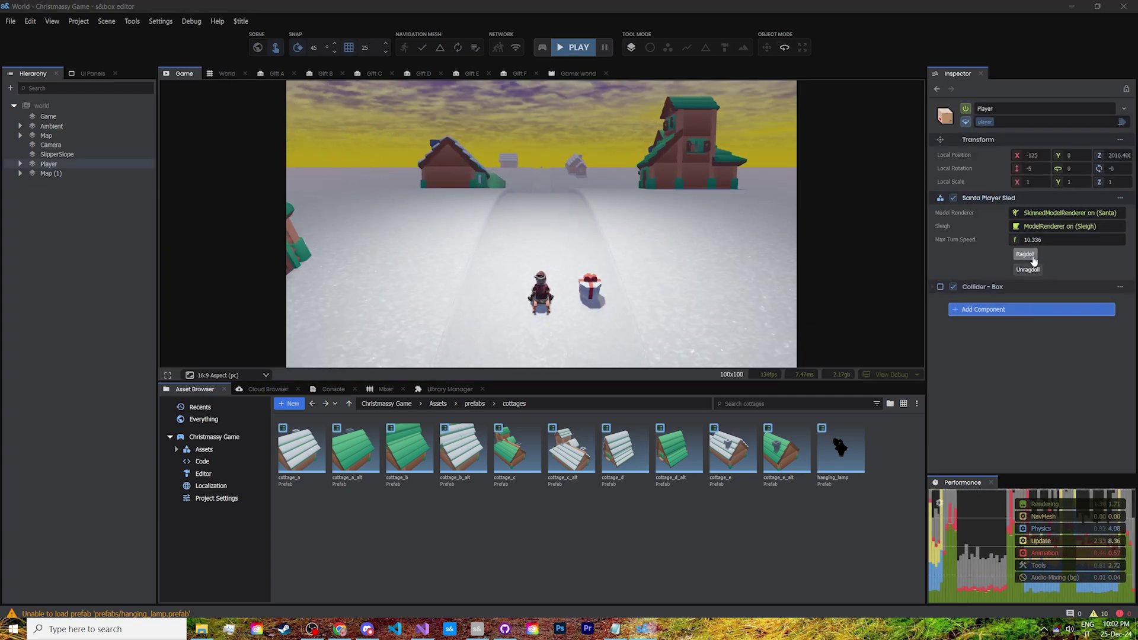
- Ragdoll and unragdoll Santa, then return to the World scene and start playing the sled game
{"action": "left_click", "coordinate": [1031, 258]}
{"action": "left_click", "coordinate": [1029, 270]}
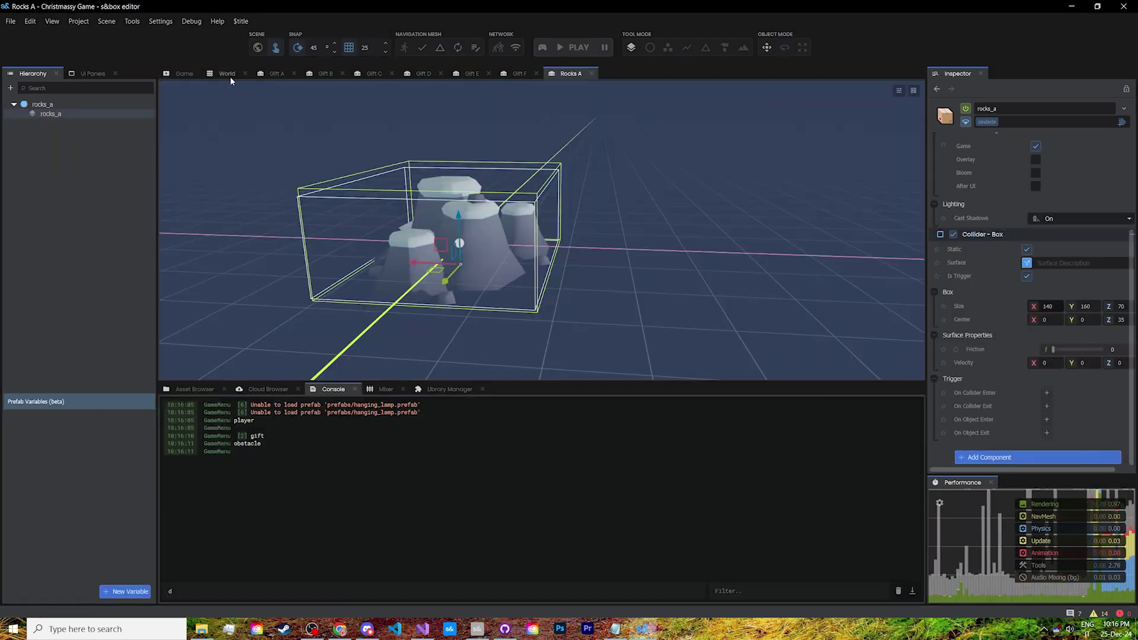
{"action": "left_click", "coordinate": [227, 74]}
{"action": "left_click", "coordinate": [573, 47]}
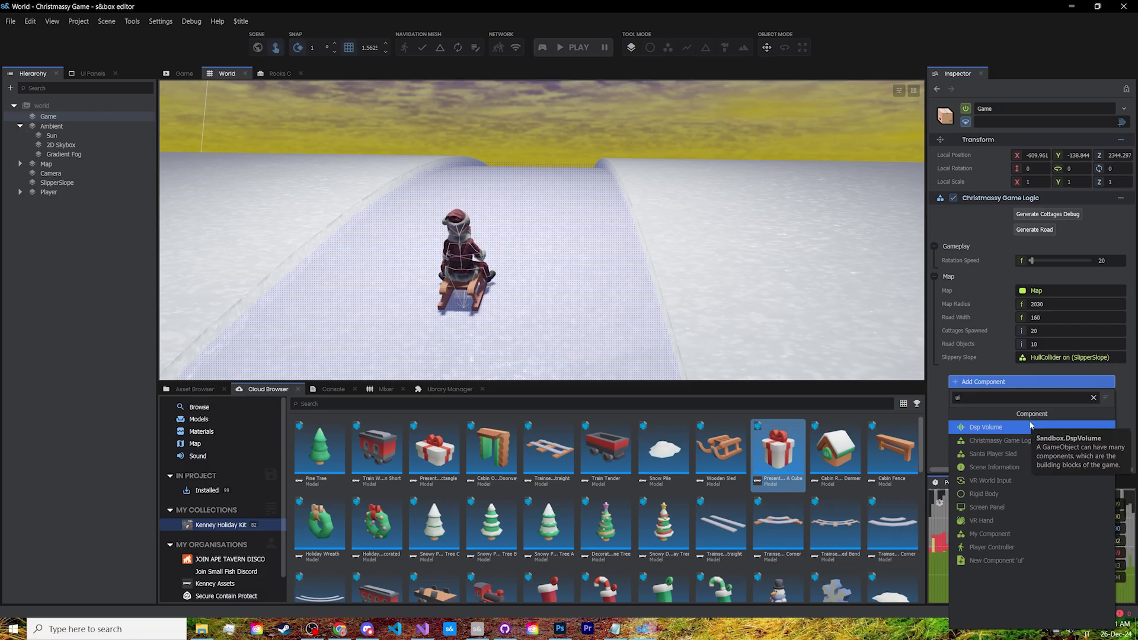
- Add a Screen Panel component to Game for the score UI
{"action": "left_click", "coordinate": [993, 508]}
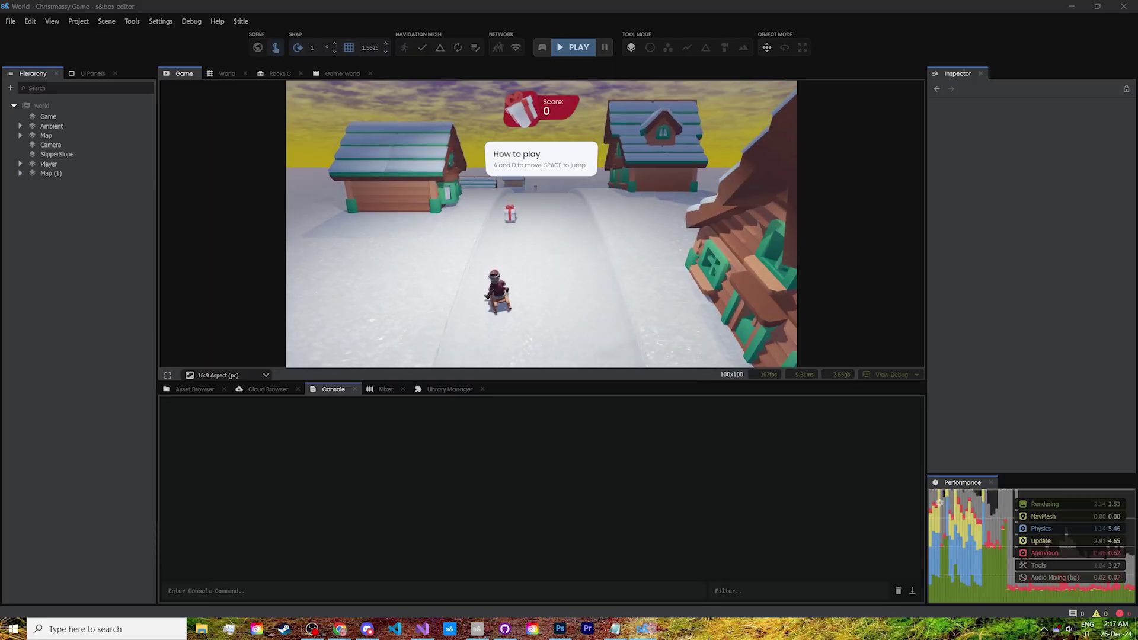
- Steer the sled right with D onto a gift during the playtest
{"action": "key", "text": "d"}
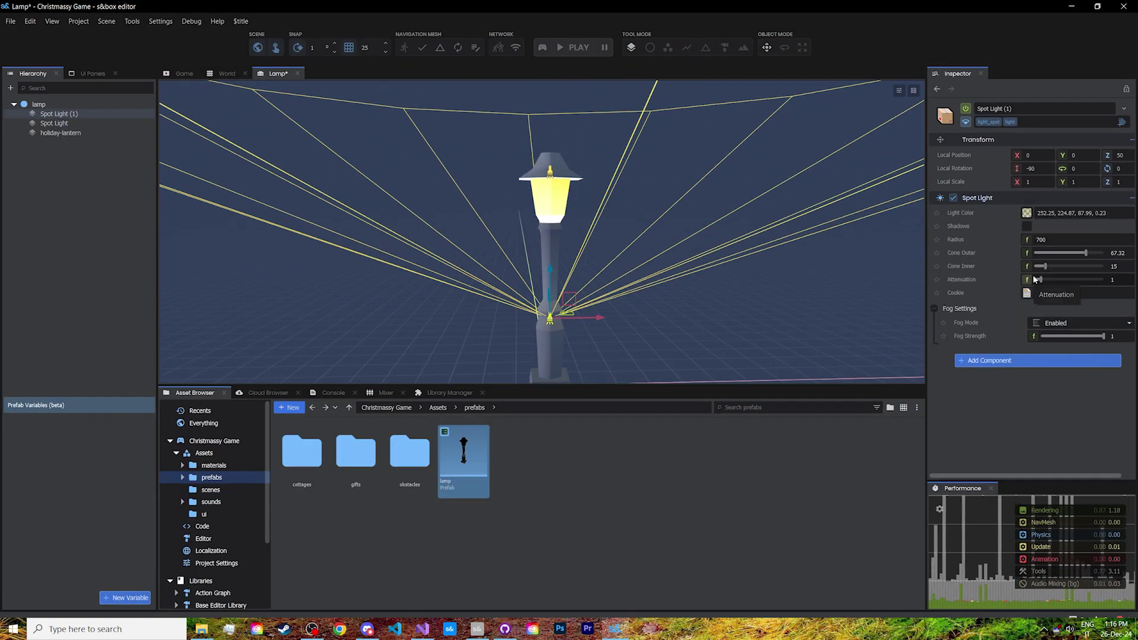
- Narrow the lamp spotlight's Cone Outer to a thin beam, then preview the first second of skiing.mp3
{"action": "left_click_drag", "start_coordinate": [1086, 253], "coordinate": [1039, 250]}
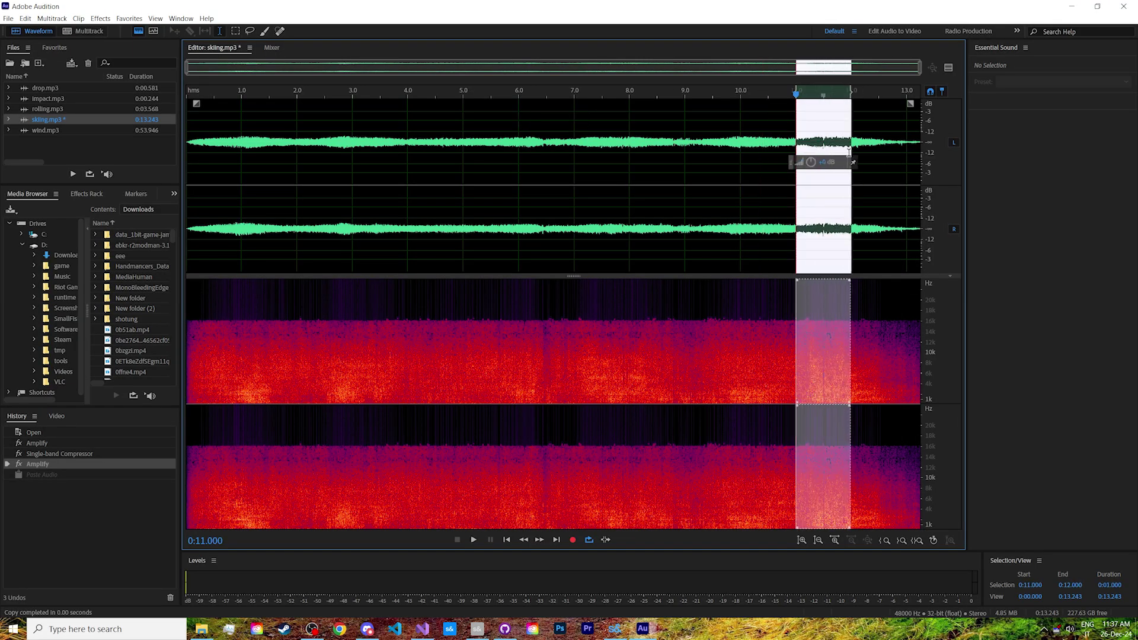
{"action": "left_click_drag", "start_coordinate": [242, 142], "coordinate": [162, 141]}
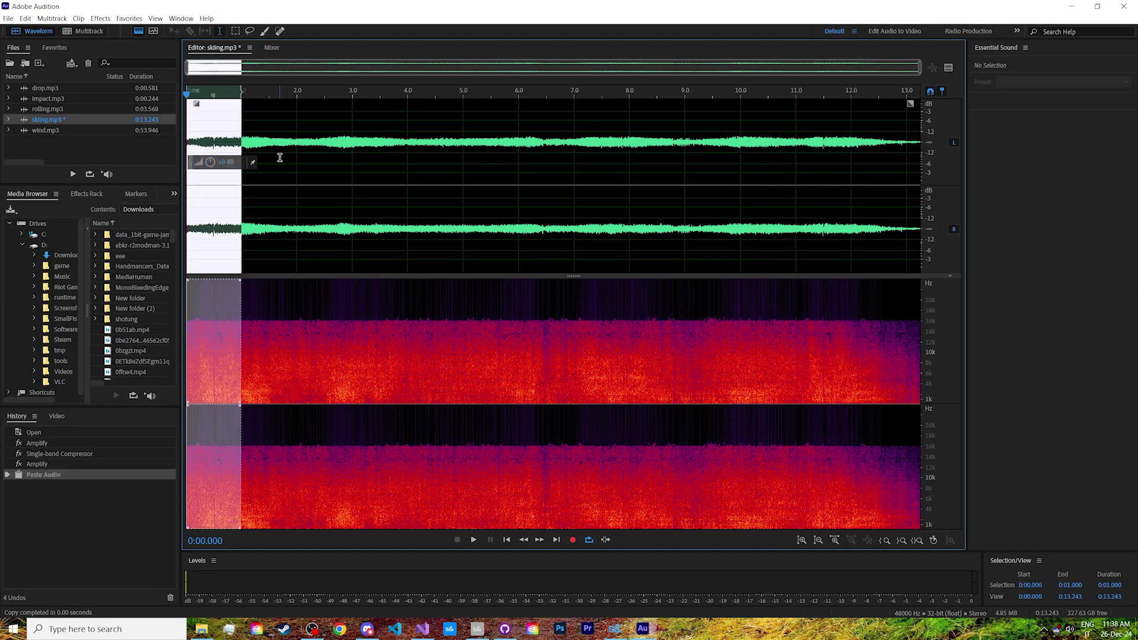
{"action": "left_click", "coordinate": [194, 145]}
{"action": "key", "text": "space"}
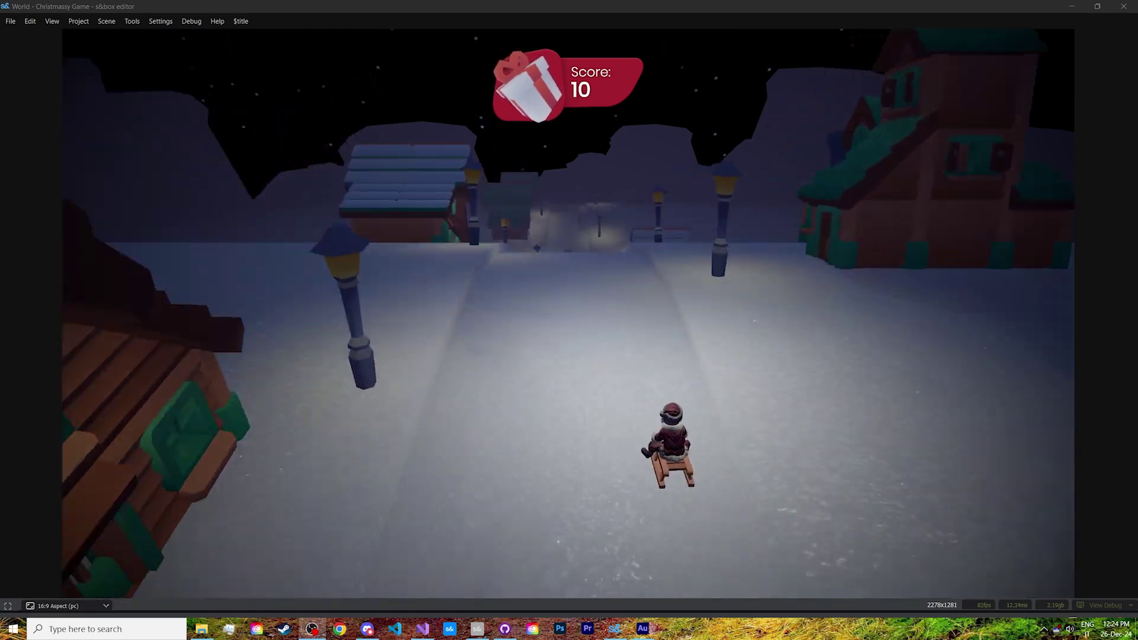
- Steer the sled right with D to catch a gift
{"action": "key", "text": "d"}
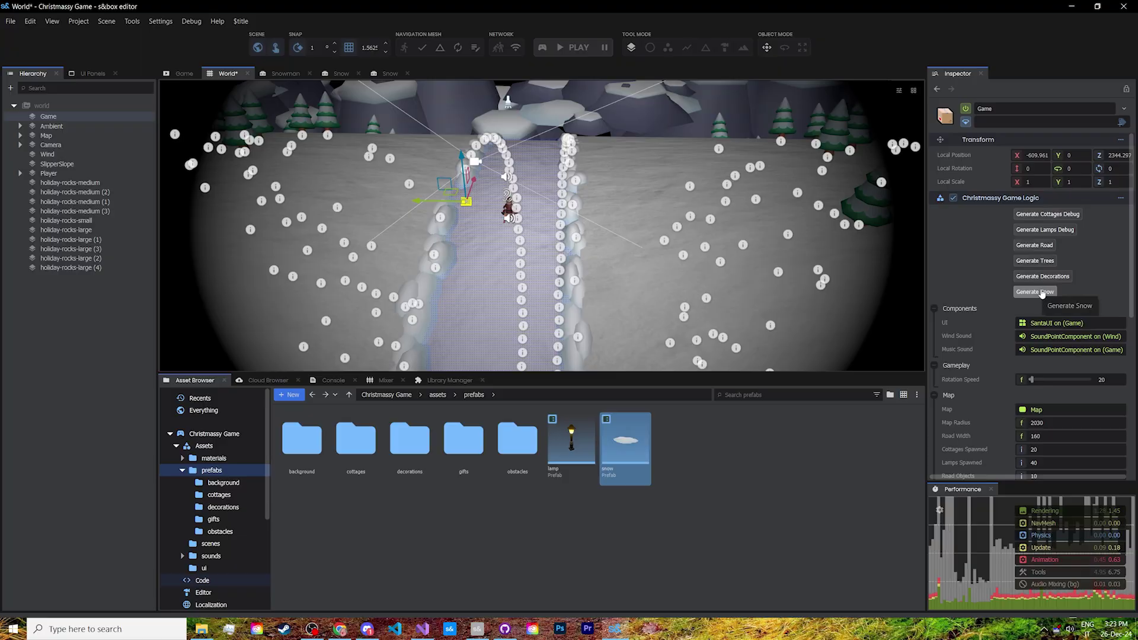
- Regenerate the roadside snow mounds three times, then regenerate the trees around the scene
{"action": "left_click", "coordinate": [1041, 293]}
{"action": "left_click", "coordinate": [1042, 293]}
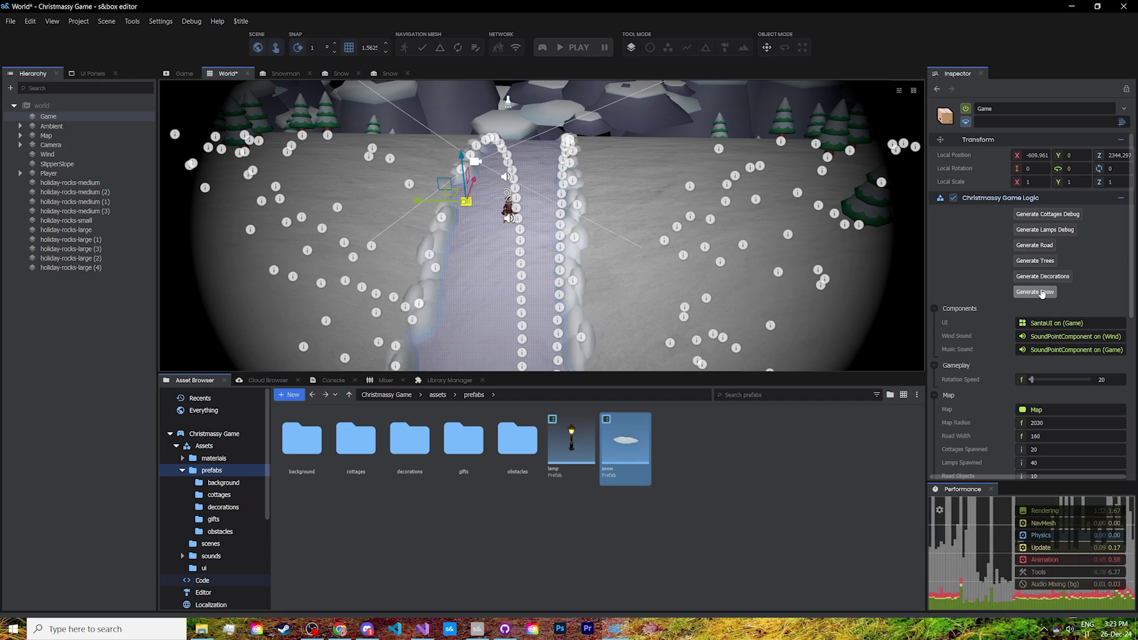
{"action": "left_click", "coordinate": [1027, 295]}
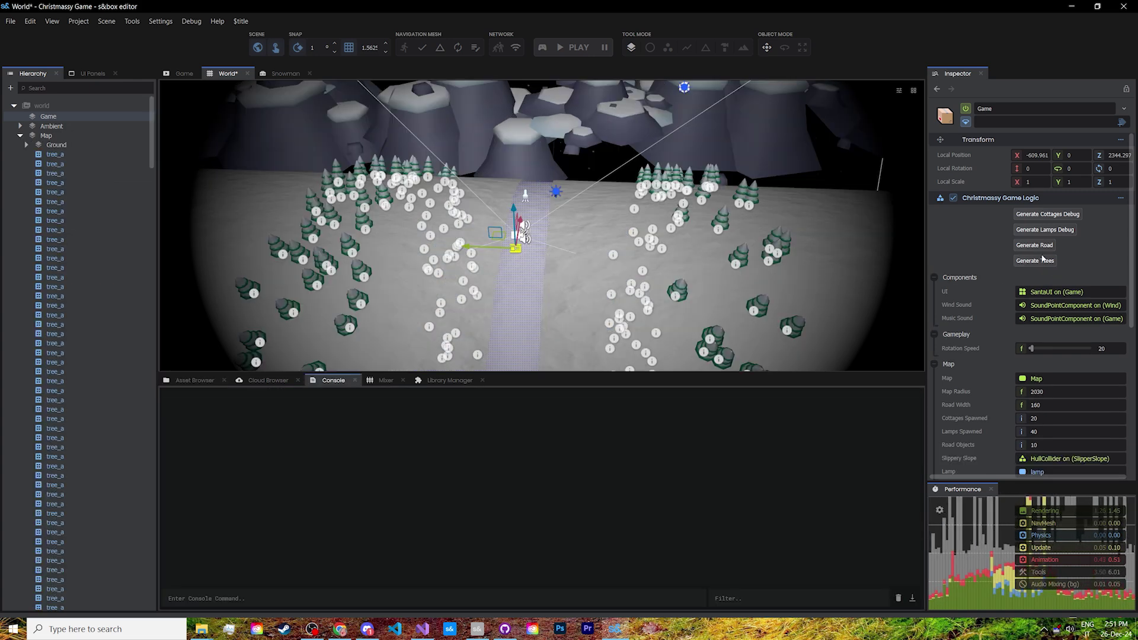
{"action": "left_click", "coordinate": [1046, 263]}
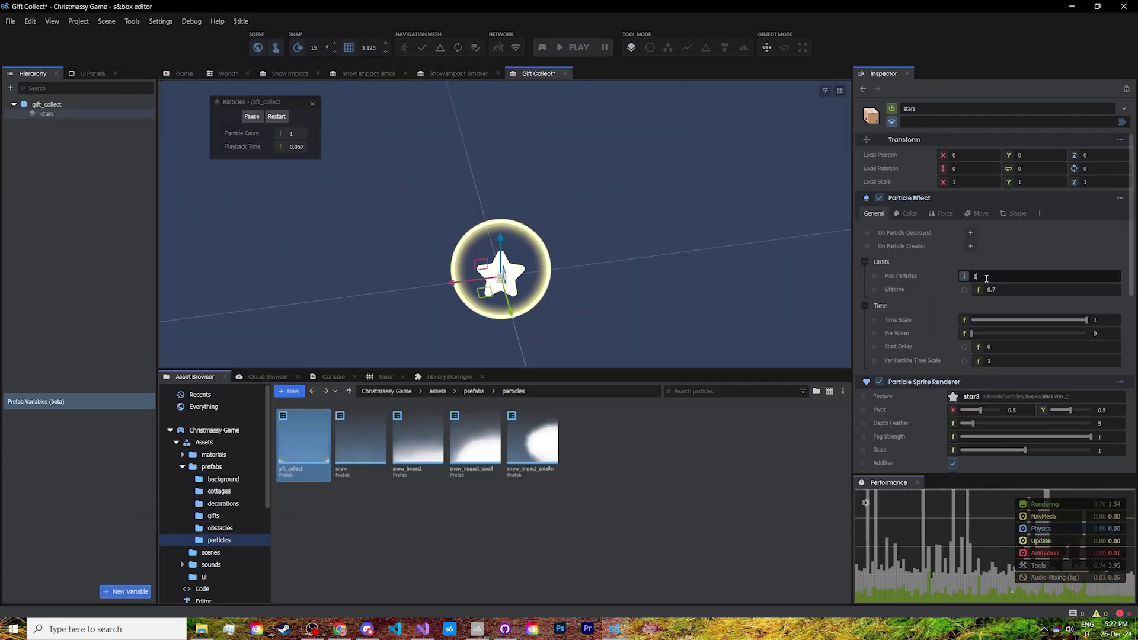
- Steer the sled left with A and right with D toward gifts while snow sprays behind
{"action": "scroll", "coordinate": [1101, 312], "scroll_direction": "down", "scroll_amount": 5}
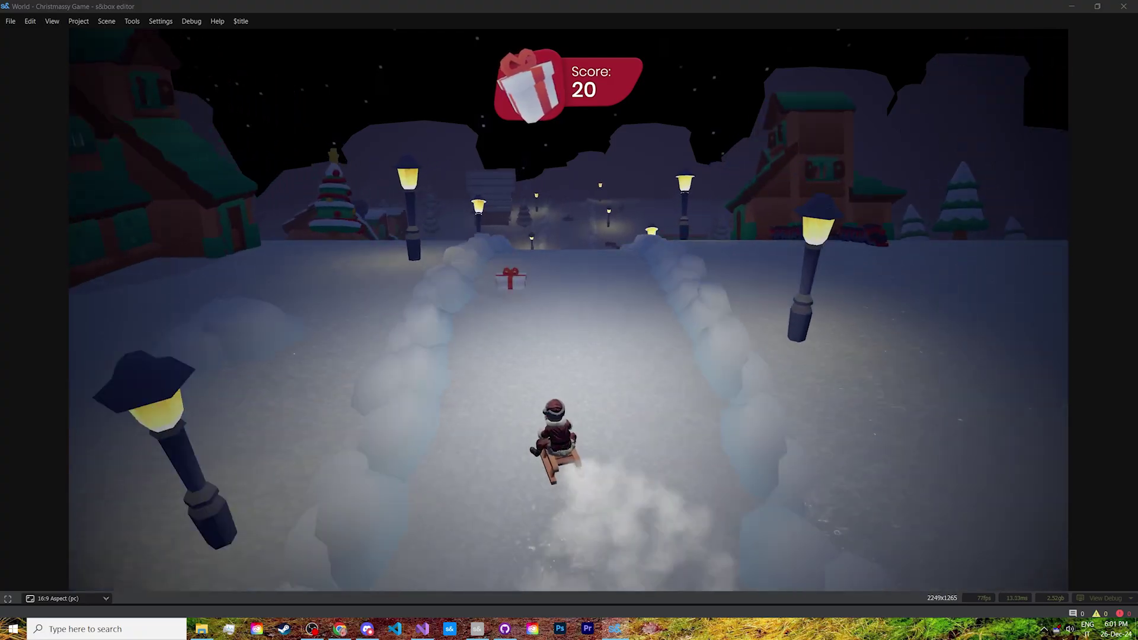
{"action": "key", "text": "a"}
{"action": "key", "text": "d"}
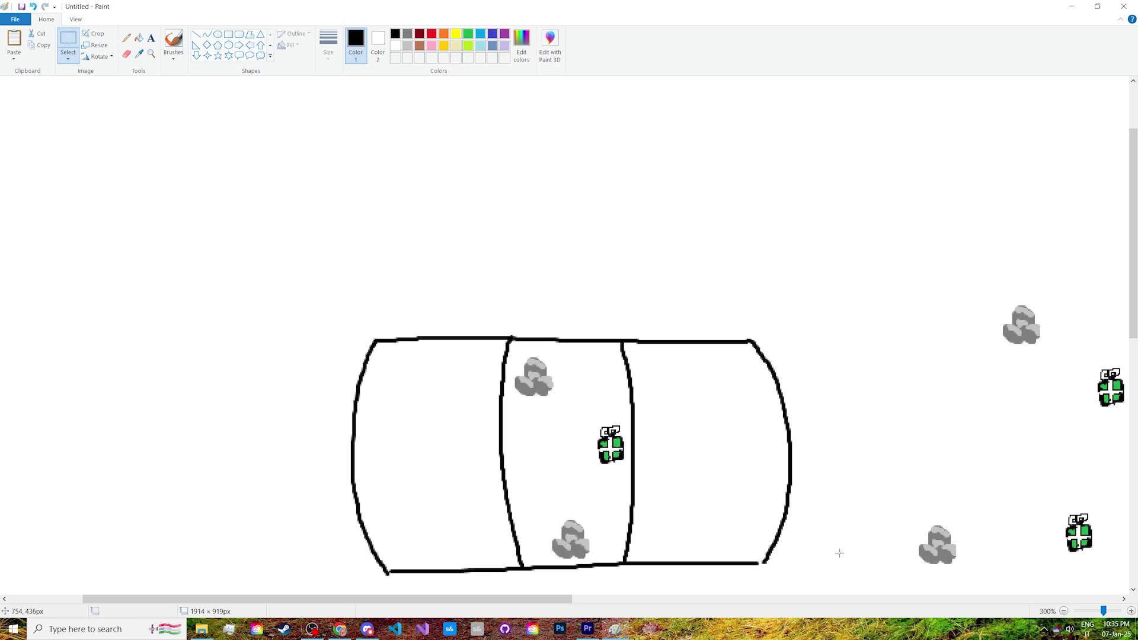
- Paste a wider, taller road copy above the original and shift the two red targets right
{"action": "key", "text": "ctrl+v"}
{"action": "left_click_drag", "start_coordinate": [105, 148], "coordinate": [427, 147]}
{"action": "left_click_drag", "start_coordinate": [826, 203], "coordinate": [894, 204]}
{"action": "left_click_drag", "start_coordinate": [330, 204], "coordinate": [272, 203]}
{"action": "left_click_drag", "start_coordinate": [587, 330], "coordinate": [595, 173]}
{"action": "left_click_drag", "start_coordinate": [394, 310], "coordinate": [412, 226]}
{"action": "left_click", "coordinate": [660, 534]}
{"action": "scroll", "coordinate": [704, 472], "scroll_direction": "up", "scroll_amount": 3}
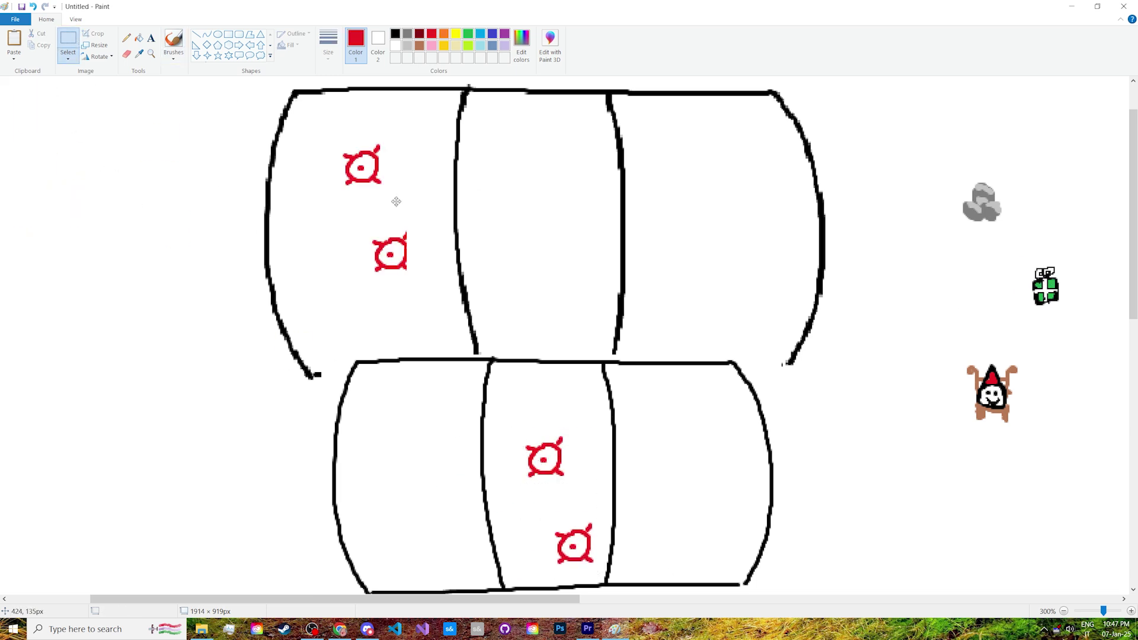
{"action": "left_click_drag", "start_coordinate": [457, 209], "coordinate": [552, 219]}
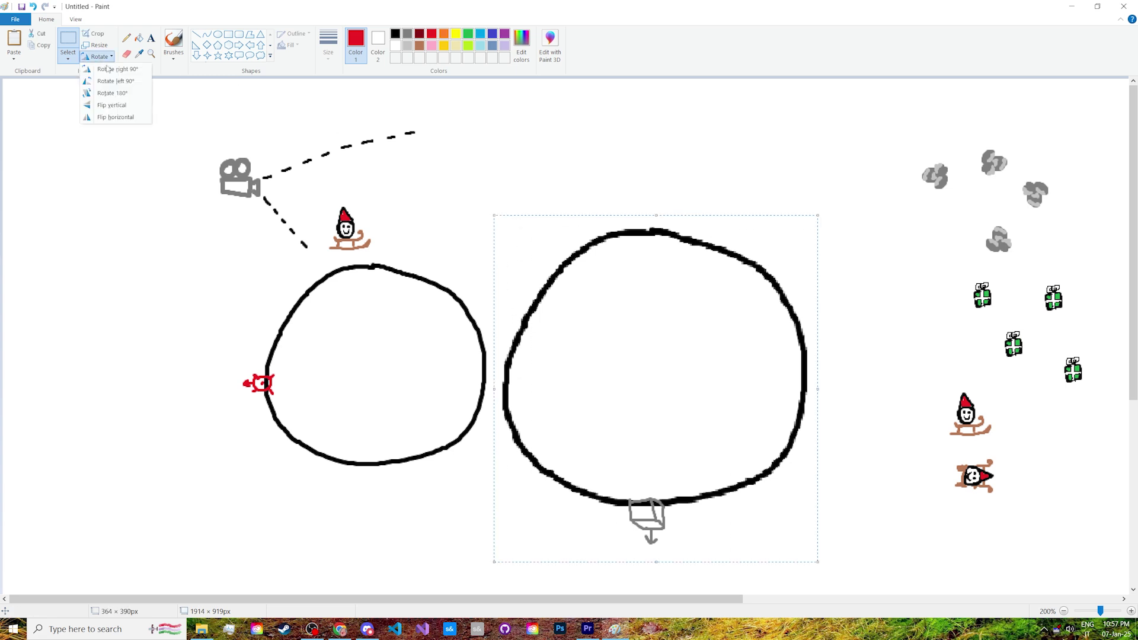
- Rotate the cube circle 90° left twice, then select the left circle and rotate it 90° left
{"action": "left_click", "coordinate": [127, 80]}
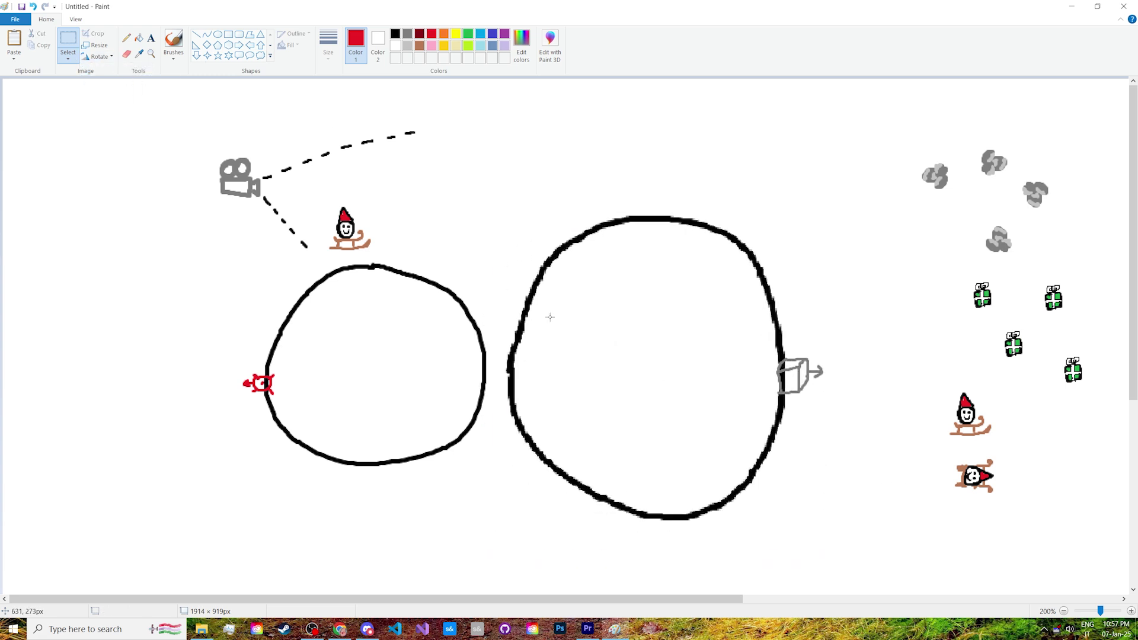
{"action": "left_click", "coordinate": [124, 81]}
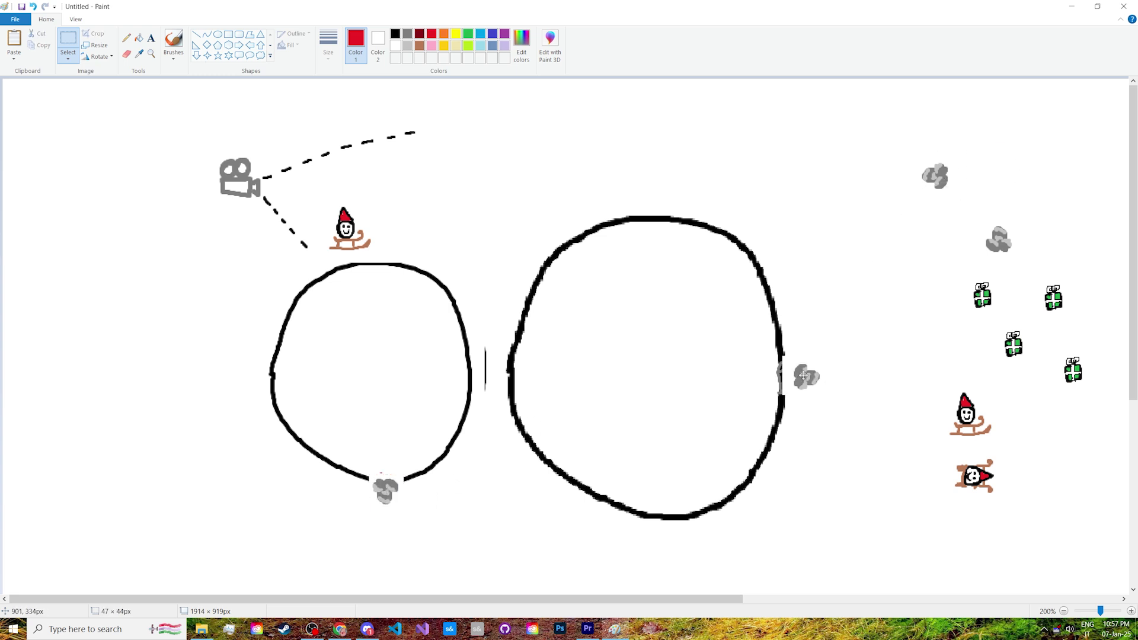
{"action": "left_click_drag", "start_coordinate": [478, 509], "coordinate": [314, 277]}
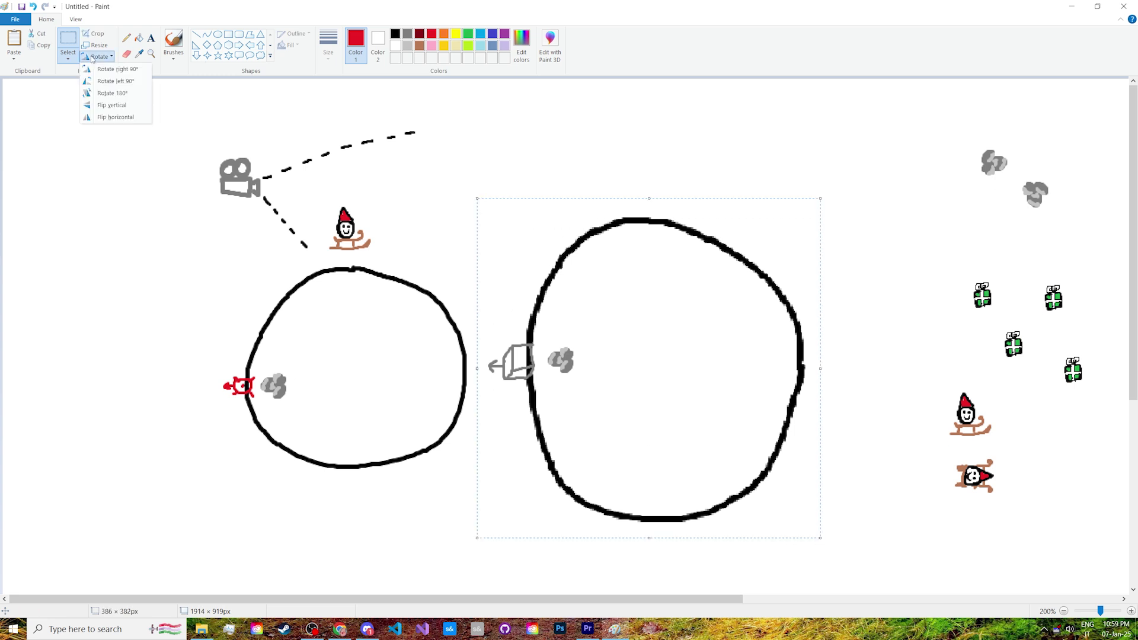
{"action": "left_click", "coordinate": [115, 82]}
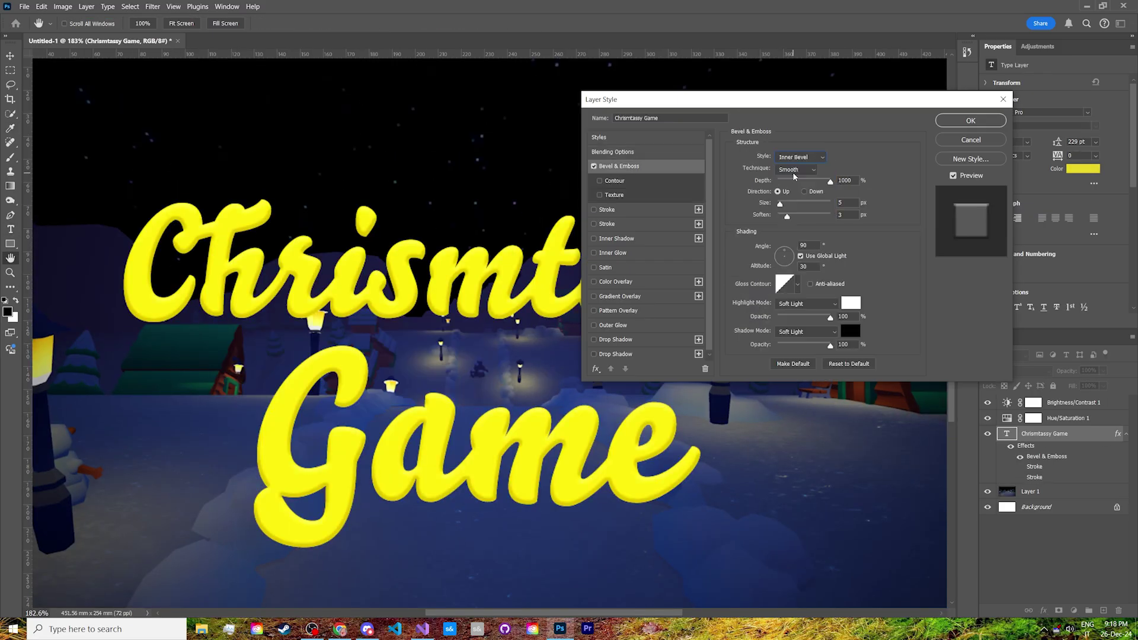
- Change the title's Bevel & Emboss blend mode to make the bevel harder
{"action": "left_click", "coordinate": [806, 303]}
{"action": "left_click", "coordinate": [806, 409]}
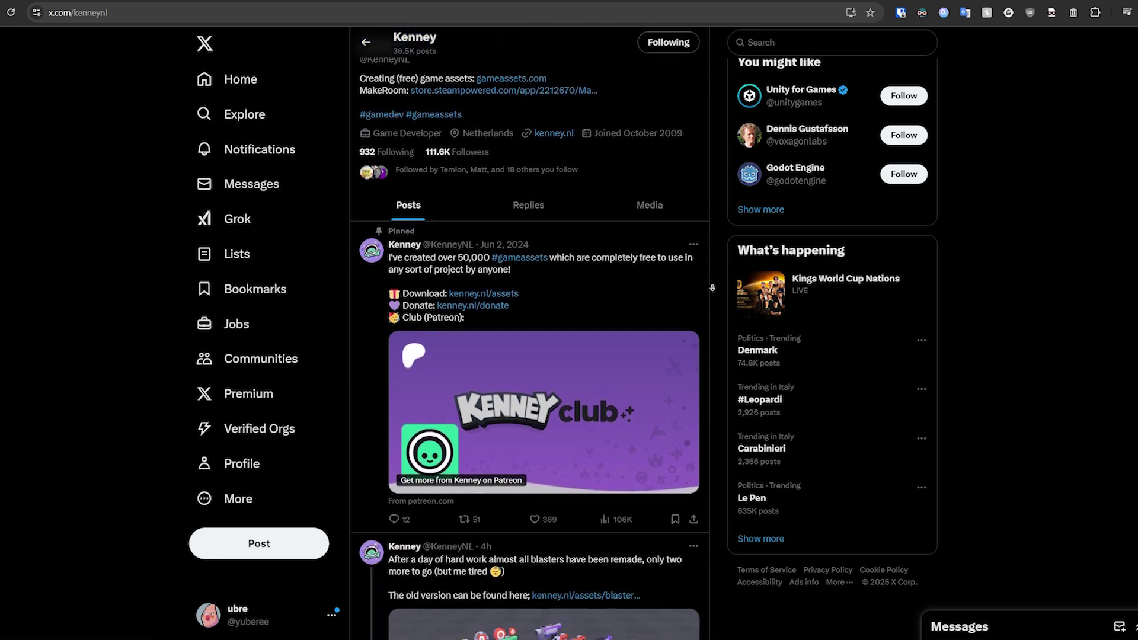
{"action": "scroll", "coordinate": [712, 288], "scroll_direction": "down", "scroll_amount": 8}
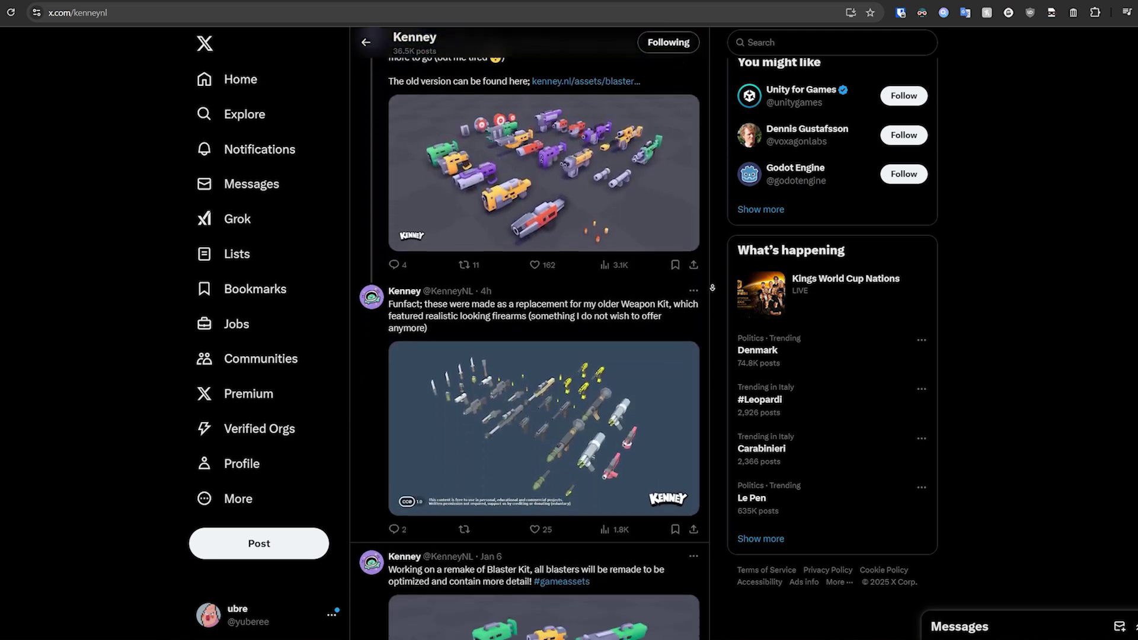